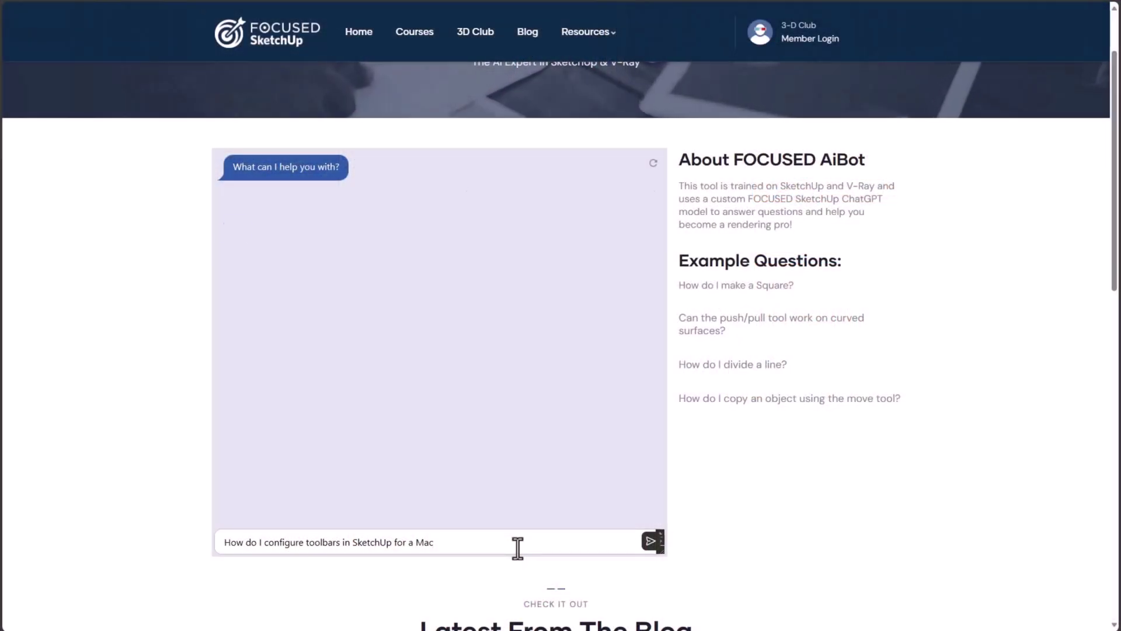
Scroll the FOCUSED AiBot page down until the 'Ask away...' chat input is visible
key(Return)
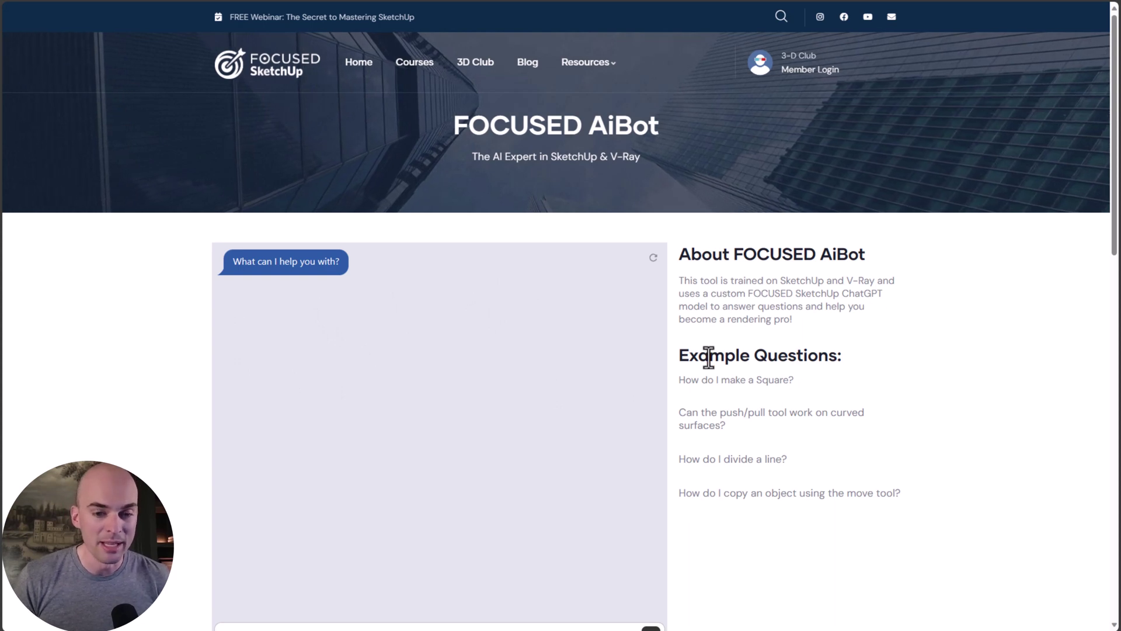
scroll(650, 330, down, 2)
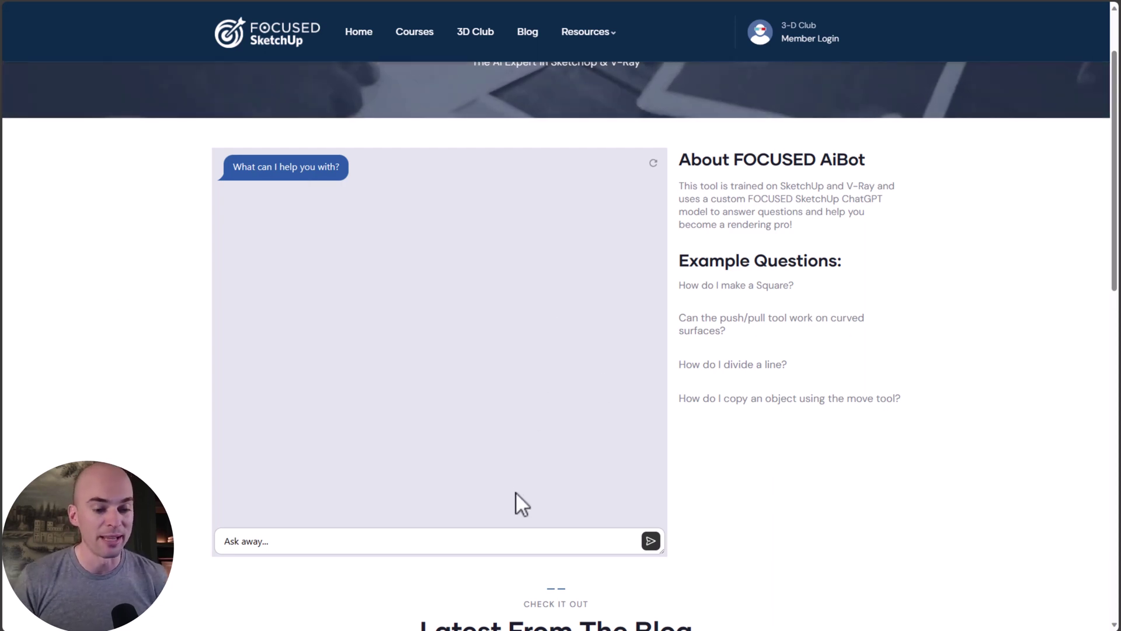
Ask the bot 'How do I configure toolbars in SketchUp for a Mac'
click(518, 548)
text(How do I configure toolbars in Sketch)
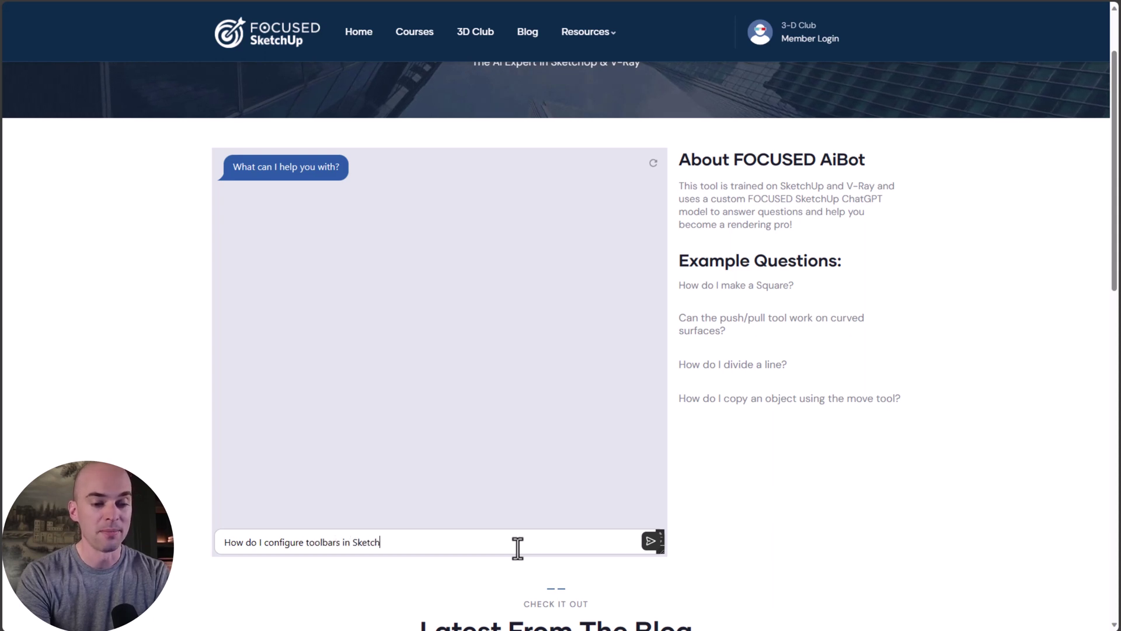
text(Up for a )
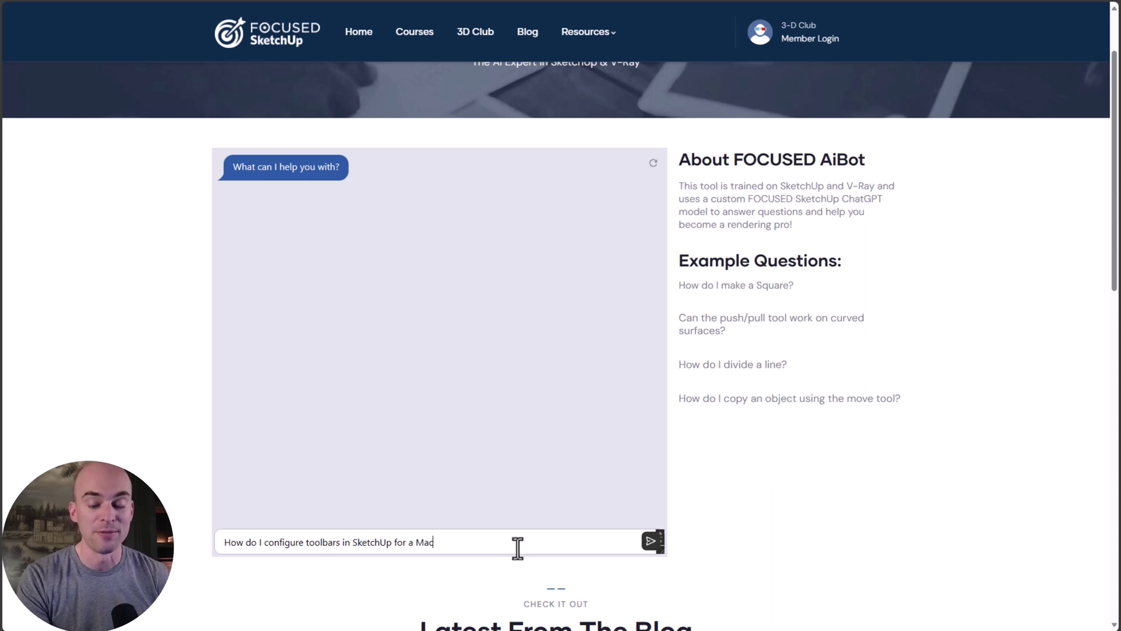
text(Mac)
key(Return)
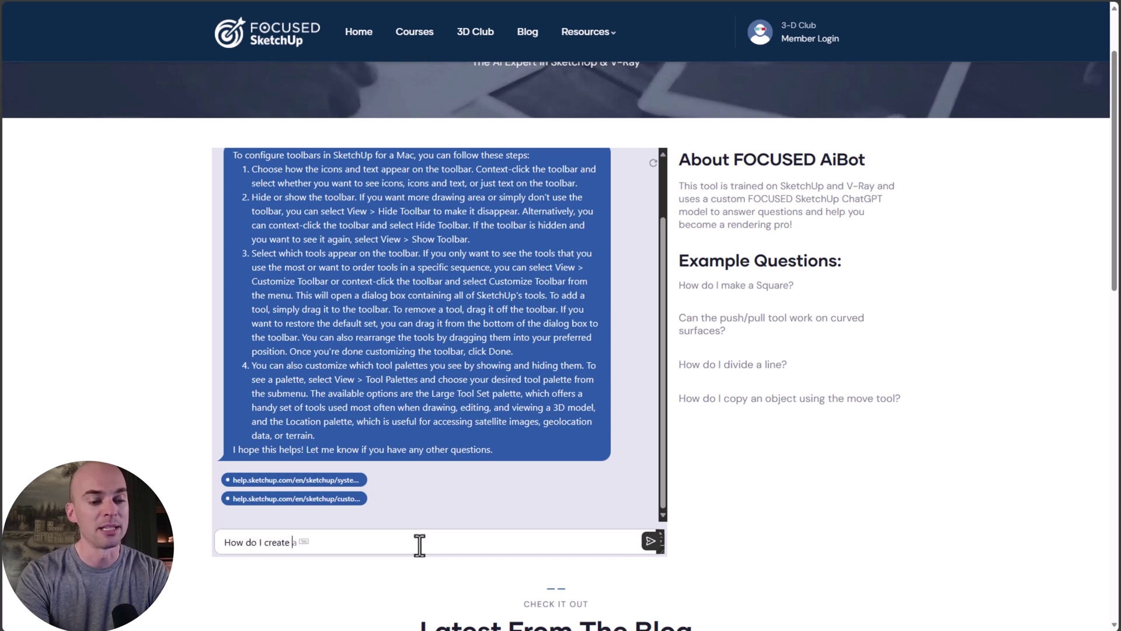
Ask about creating accurate models with correct dimensions, correcting 'modesl' to 'models', then scroll the reply
text(accurate modesl wi)
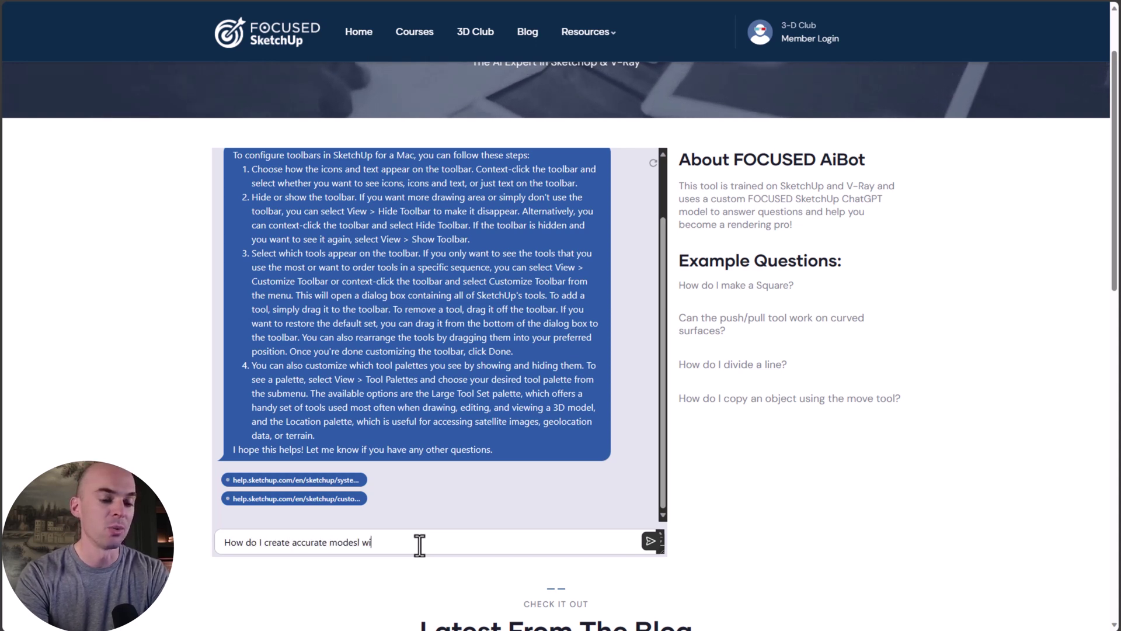
text(th correct dimensions.)
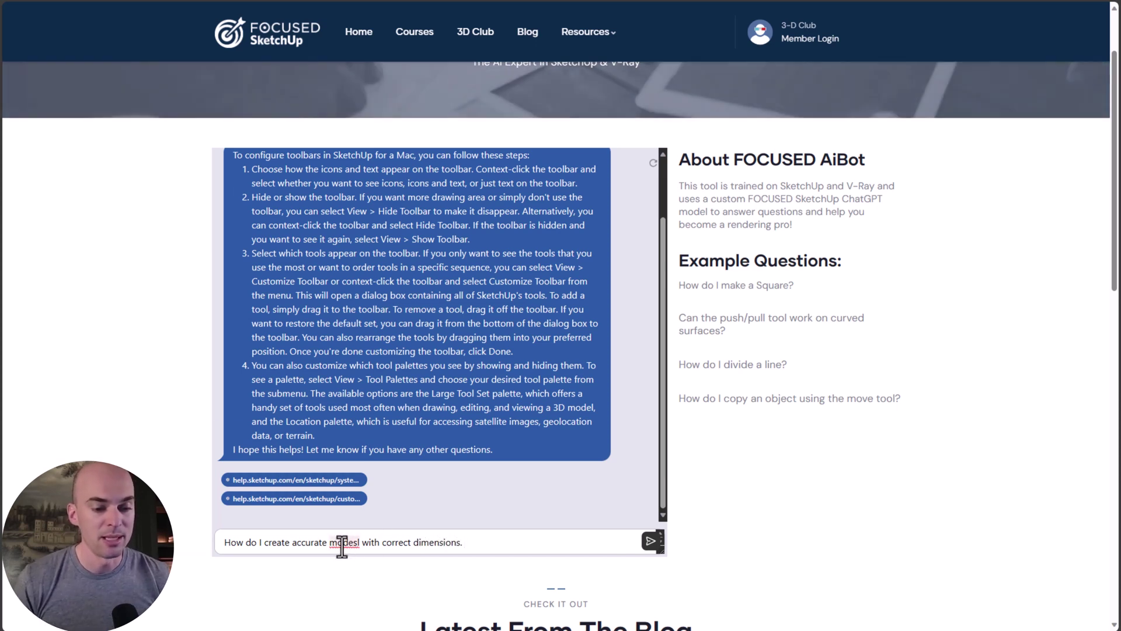
right_click(342, 546)
click(383, 439)
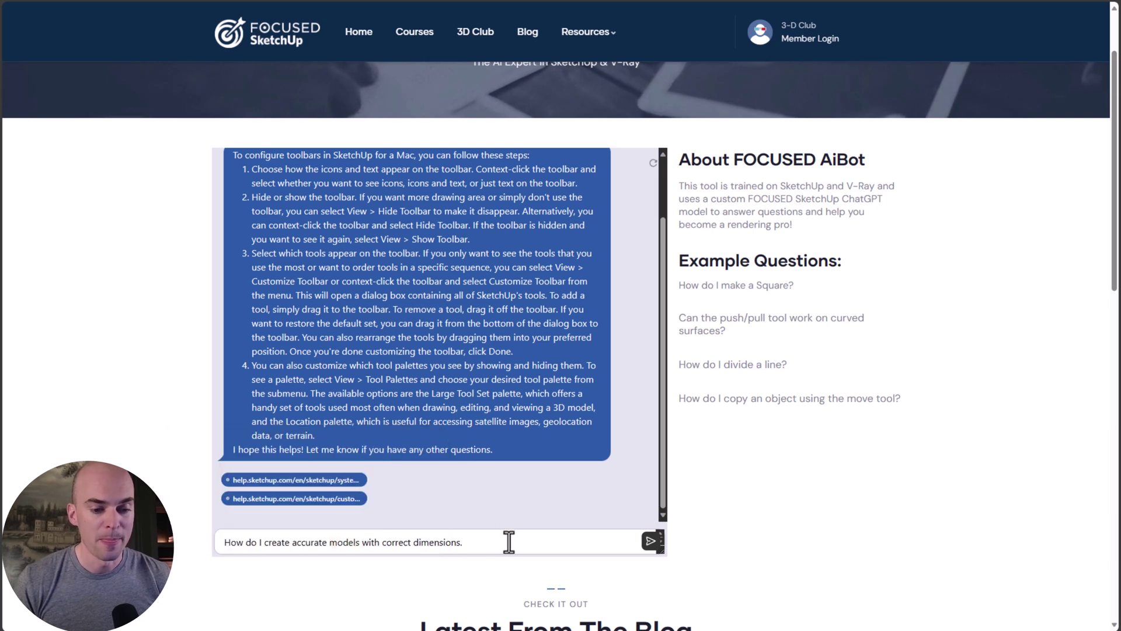
key(Return)
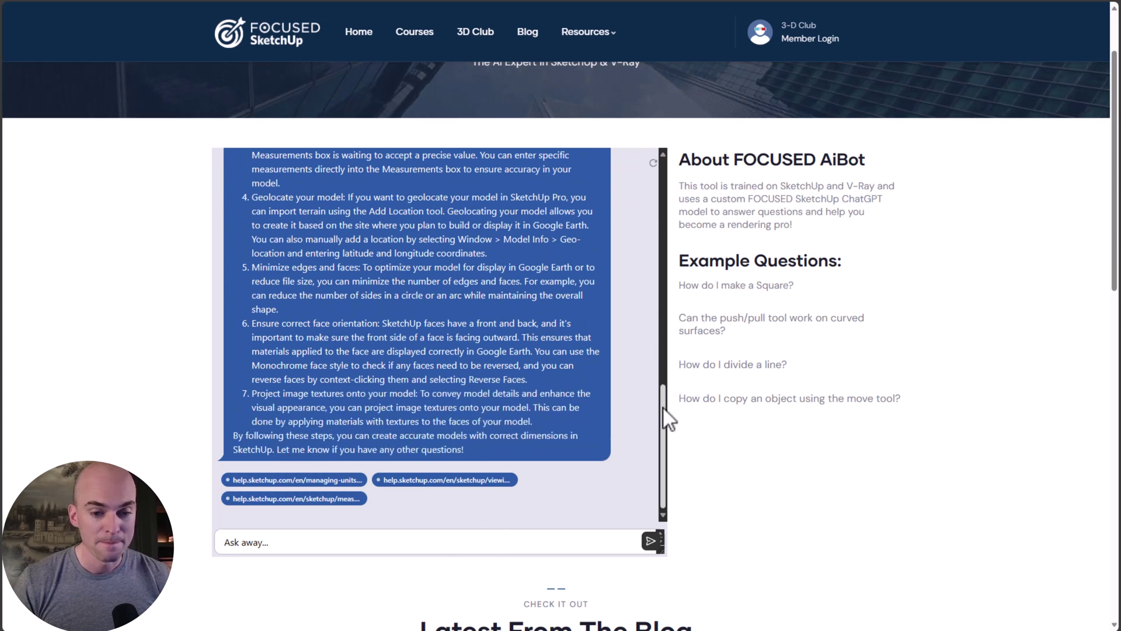
drag(664, 409, 669, 333)
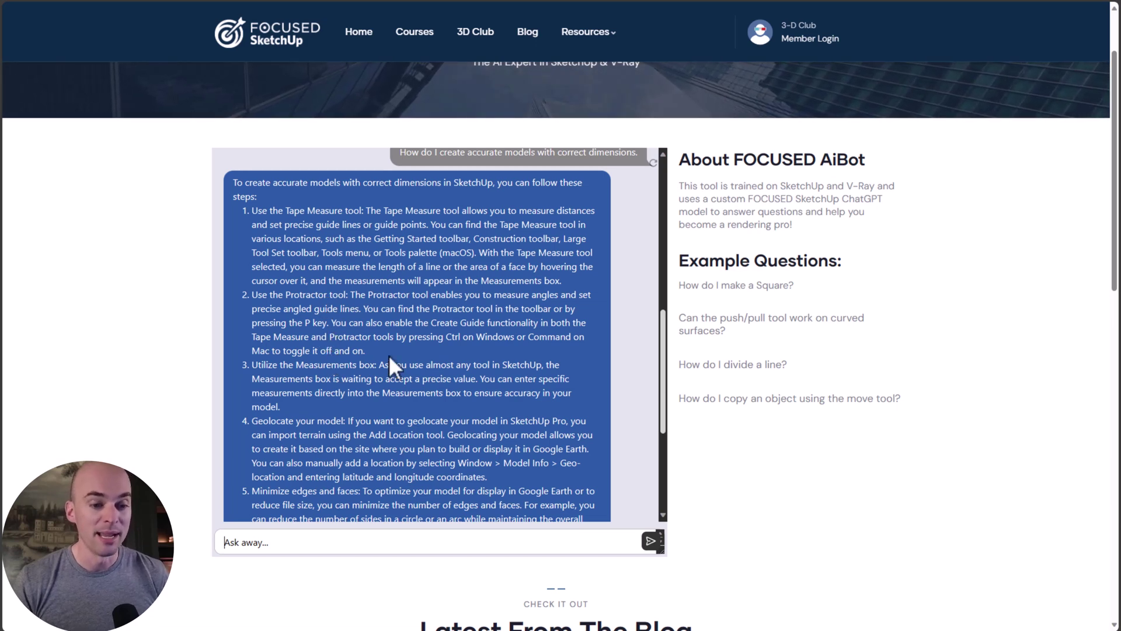
scroll(351, 391, down, 3)
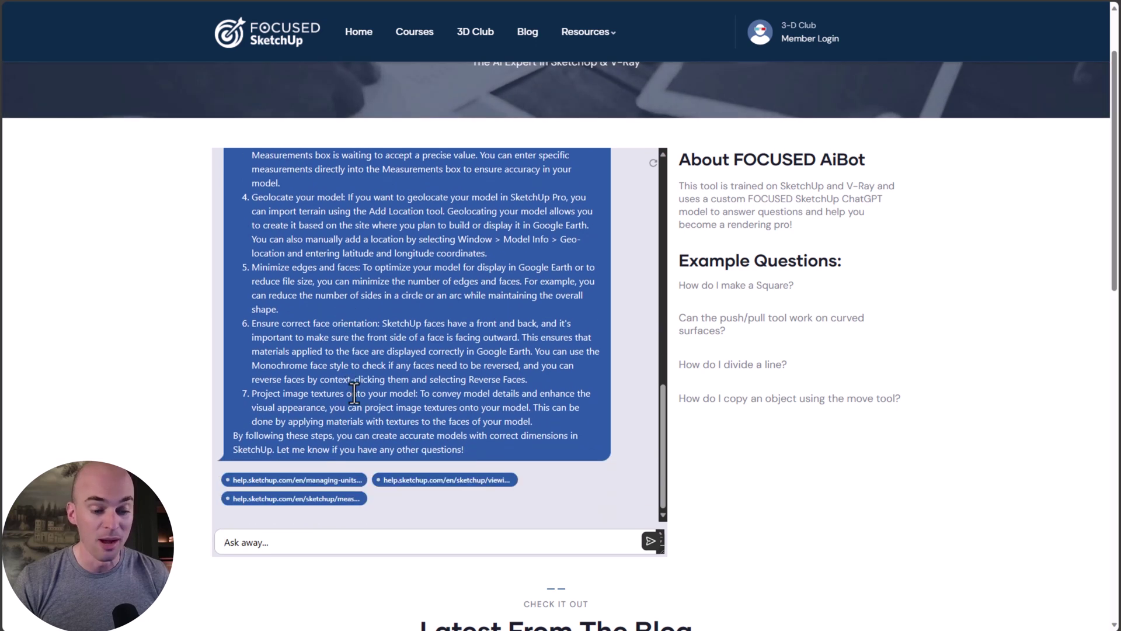
Ask 'What's the best way to organize a model using layers, groups, and components?' and scroll the answer
click(340, 539)
text(What's the best way to org)
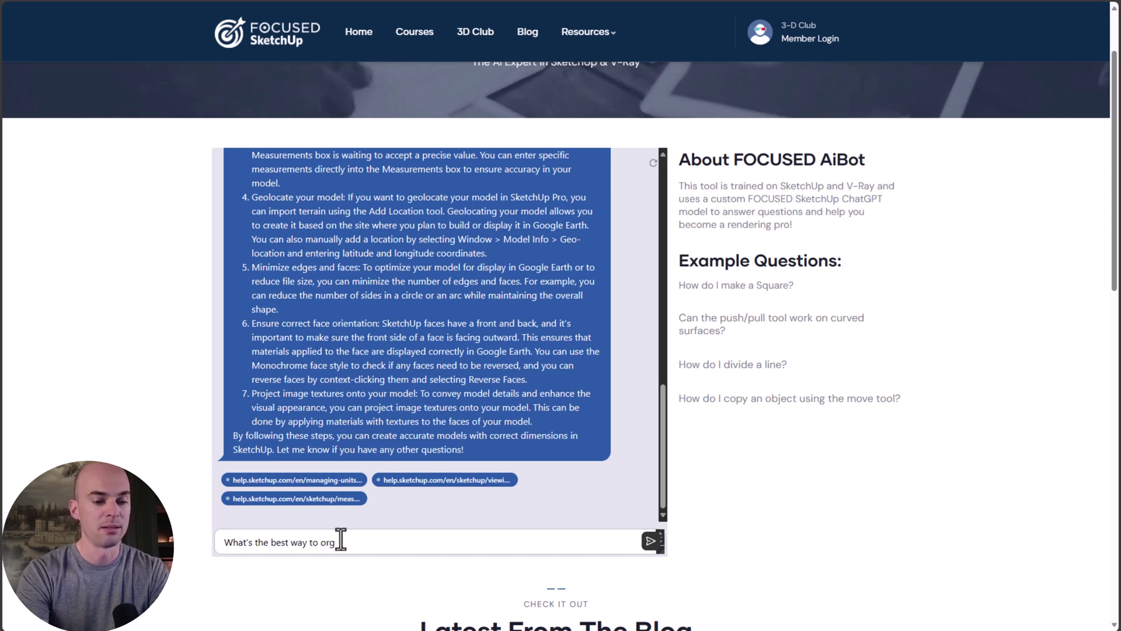
text(anize a )
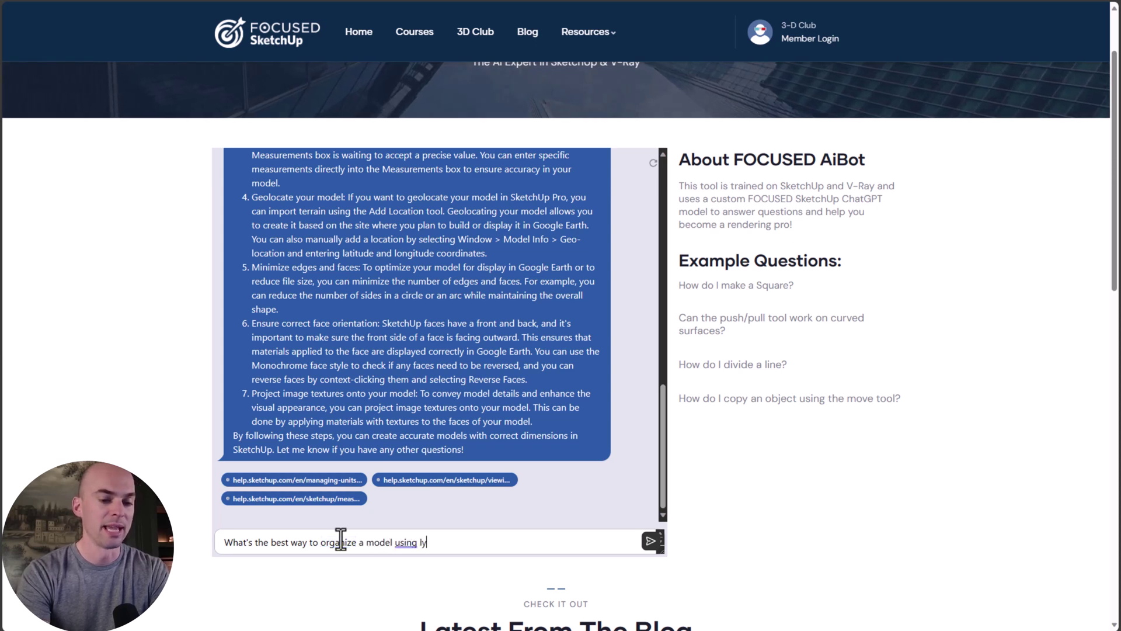
text(model using layers, )
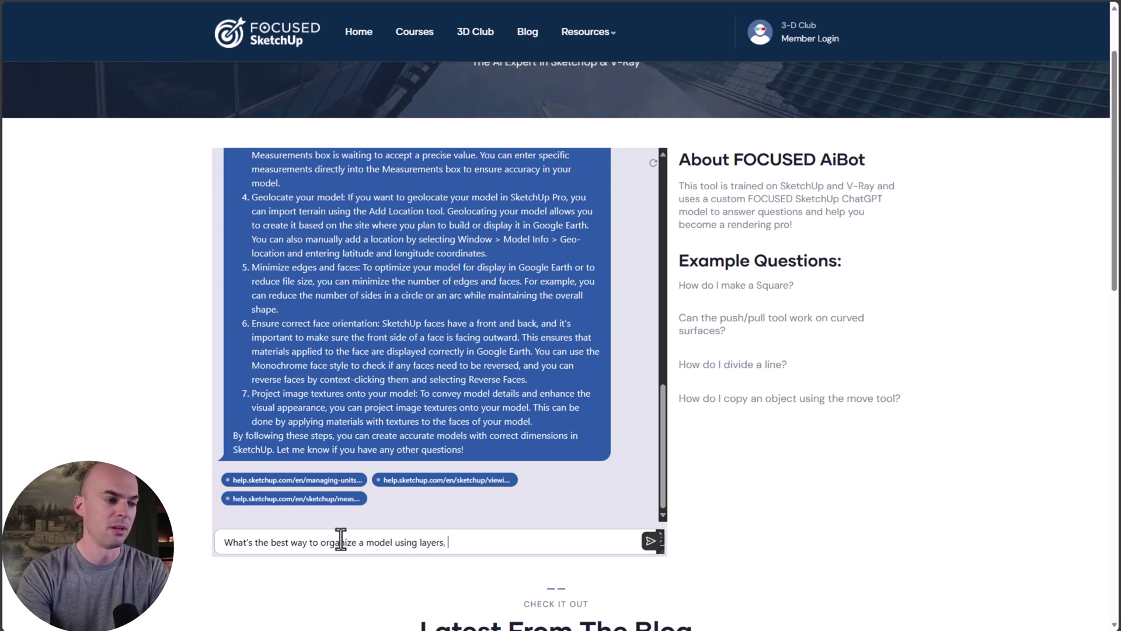
text(groups, and co)
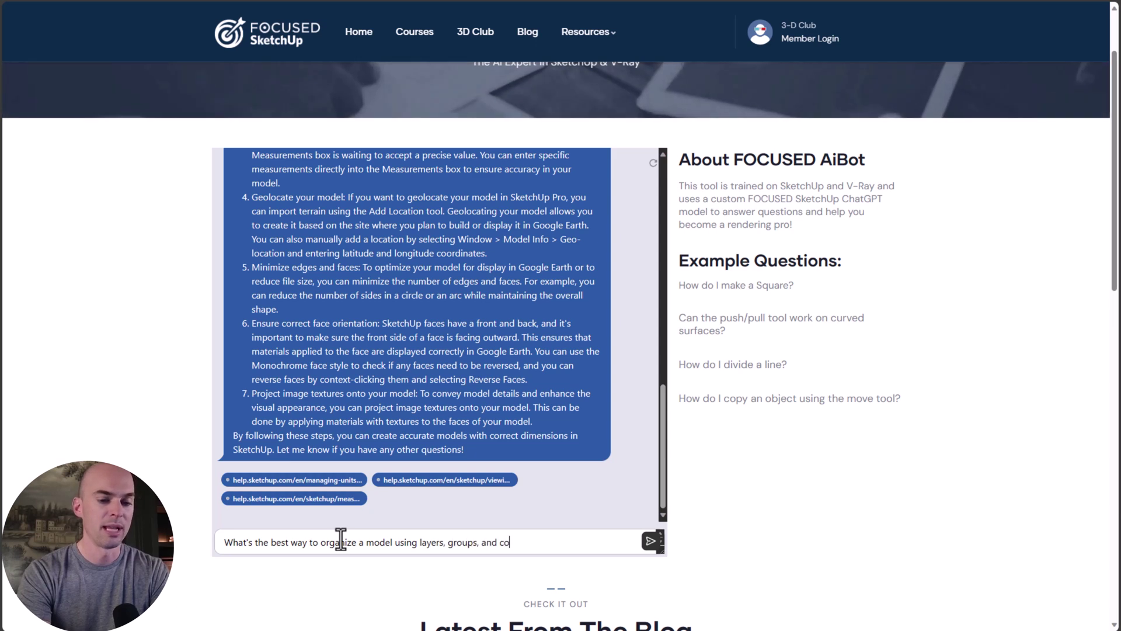
key(Return)
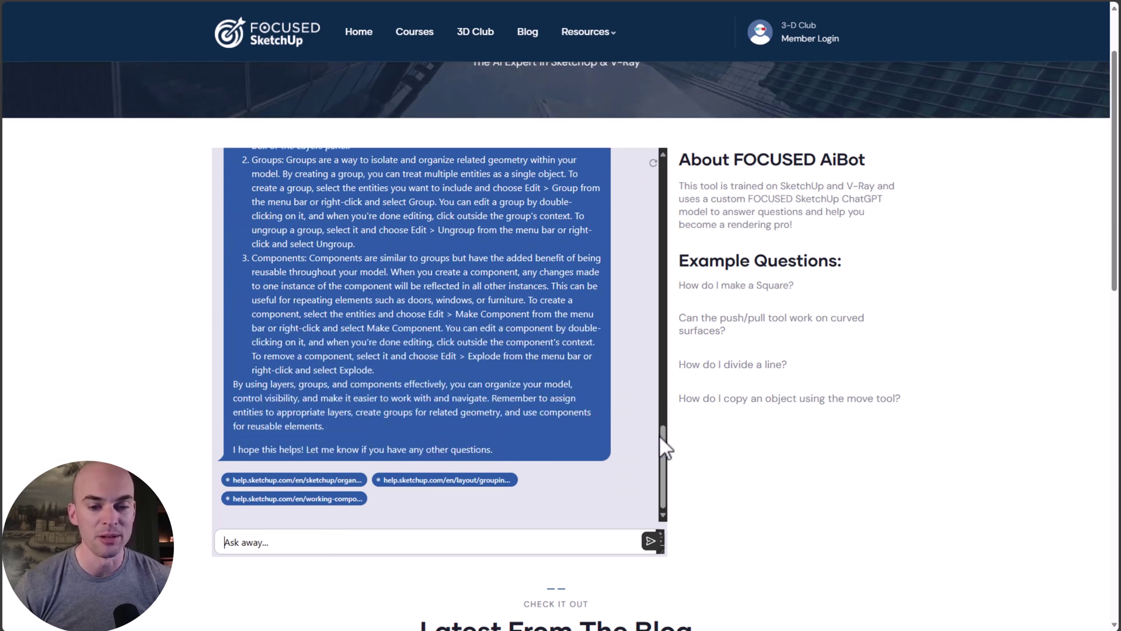
drag(664, 447, 667, 402)
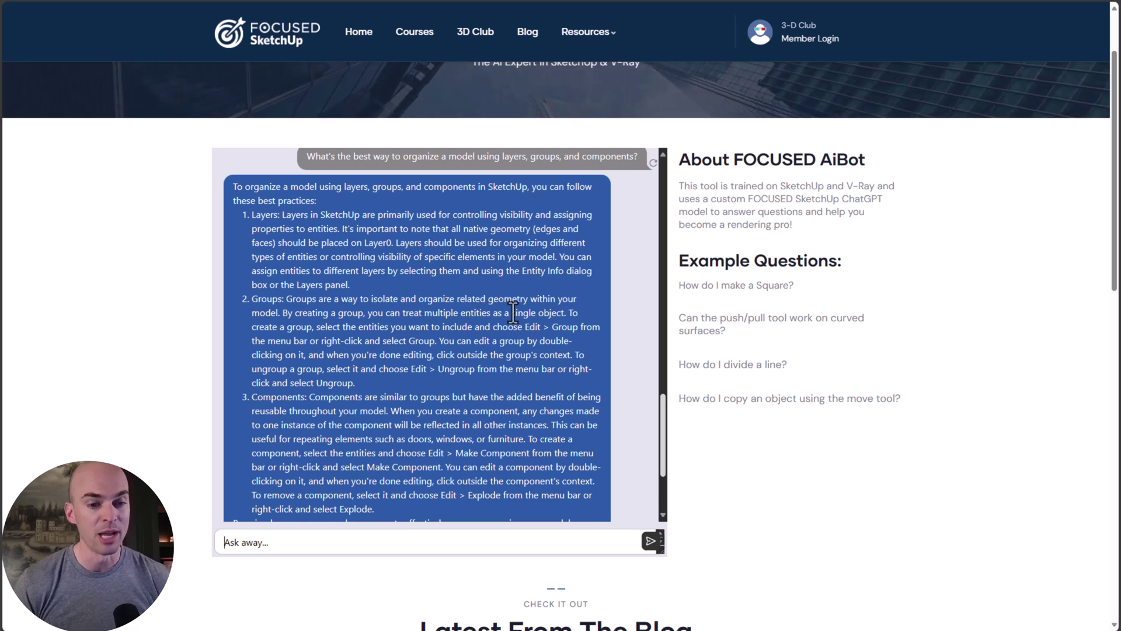
scroll(466, 346, down, 2)
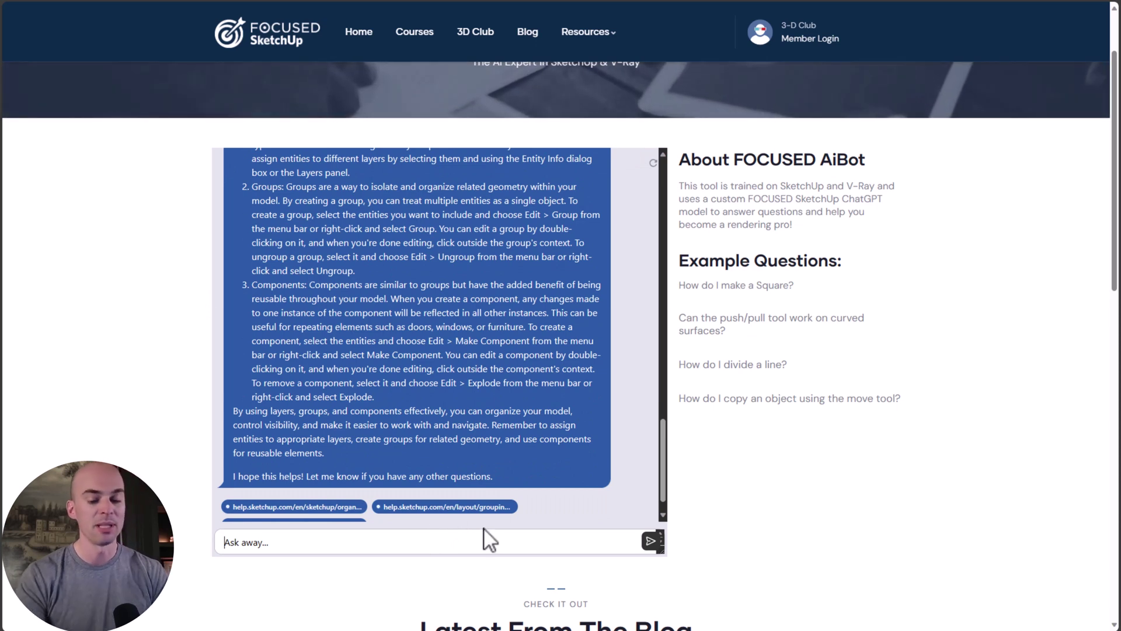
Ask 'How do I add sunlight to my model?' and scroll through the Shadows reply
text(How do)
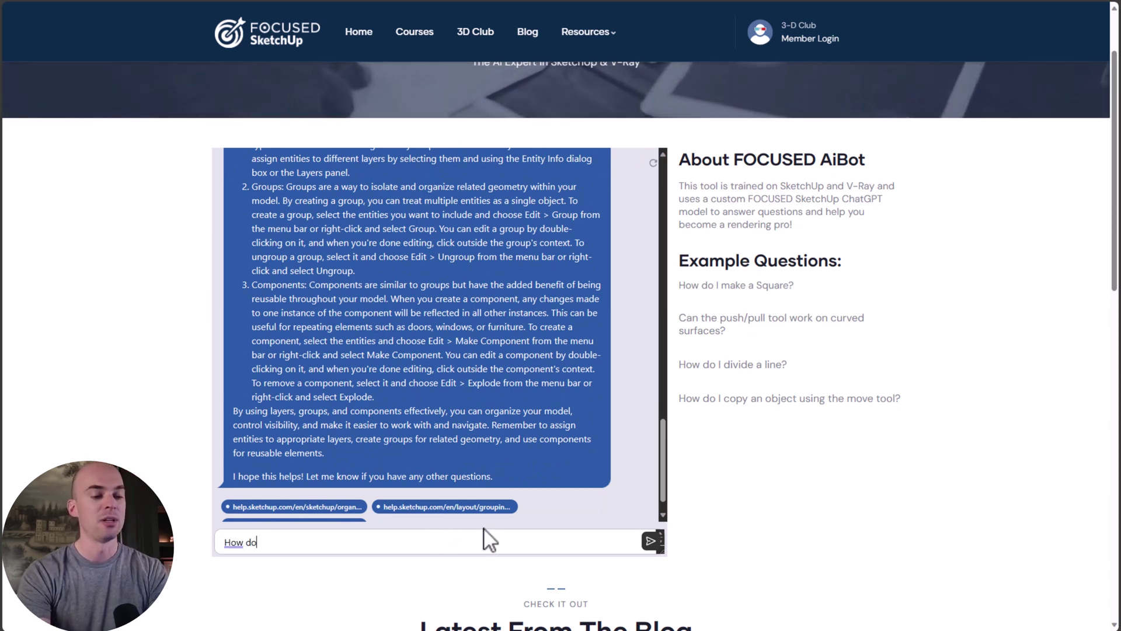
text( I a)
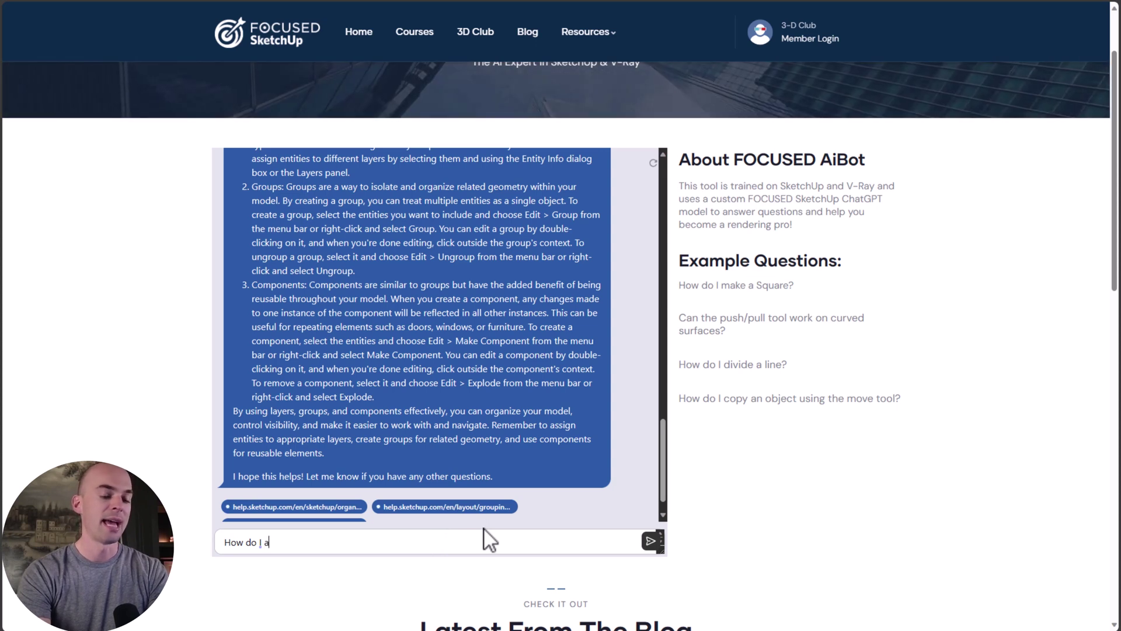
text(dd sunlight)
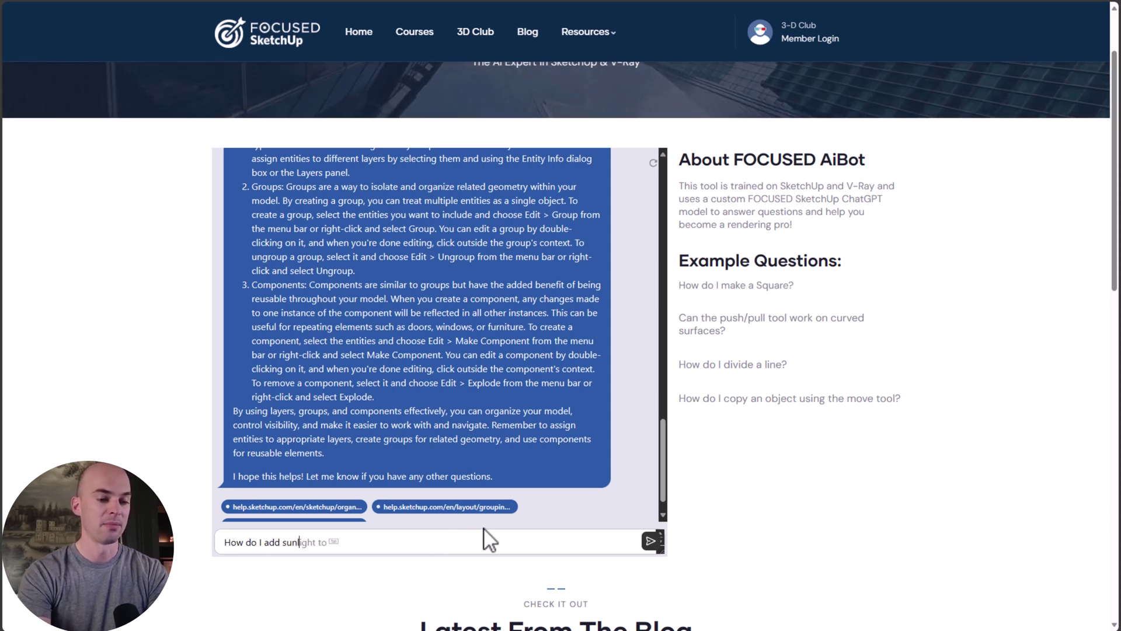
text( to my model?)
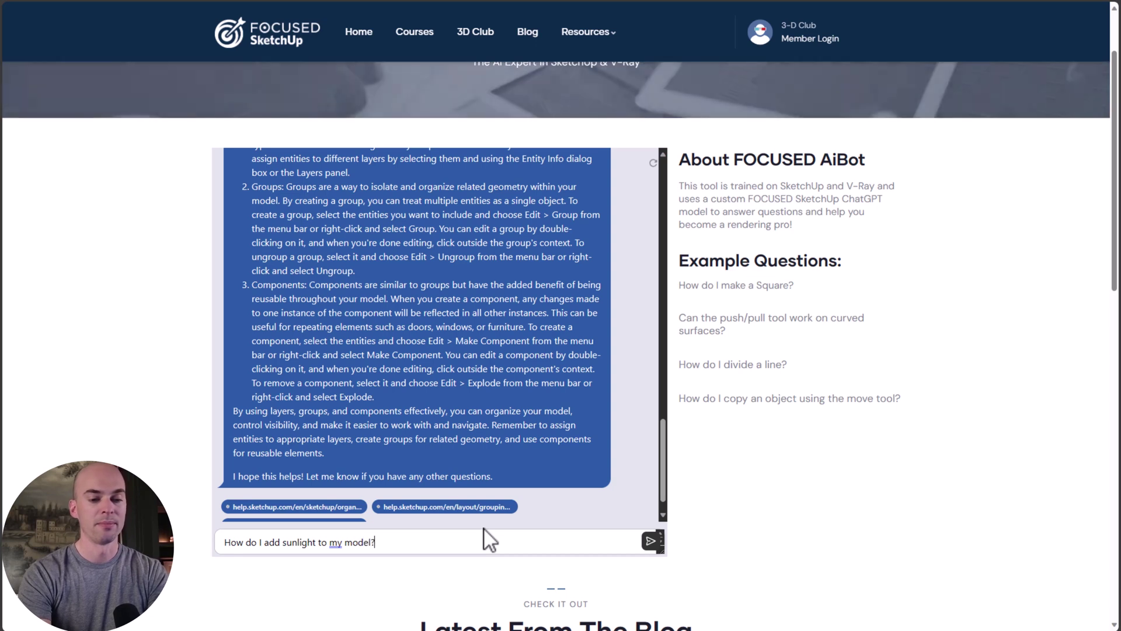
key(Return)
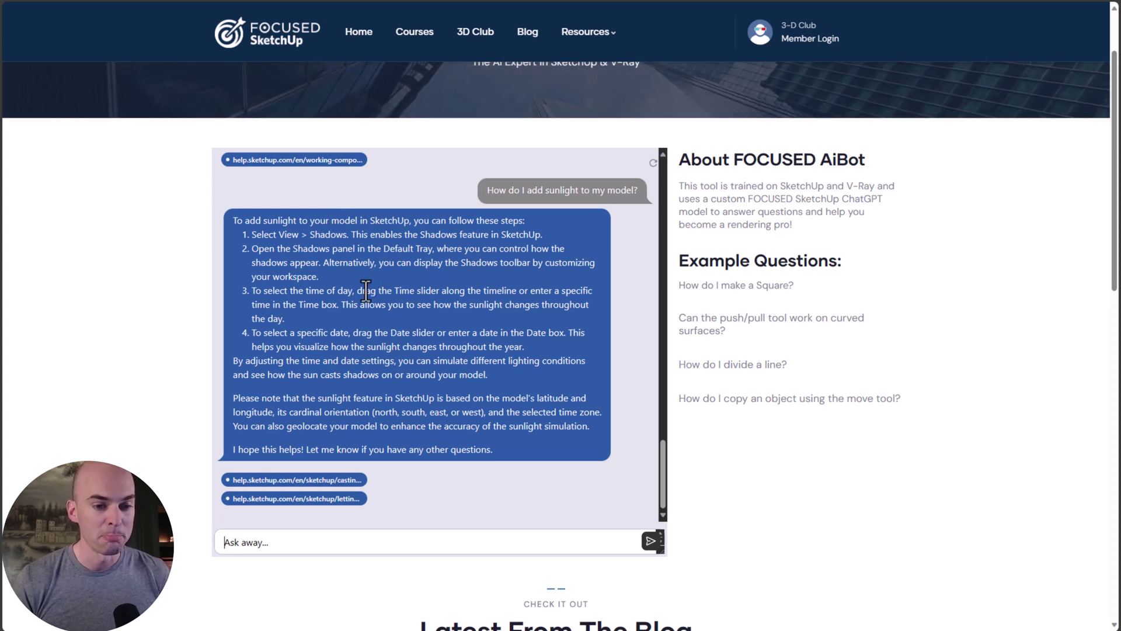
scroll(333, 398, down, 2)
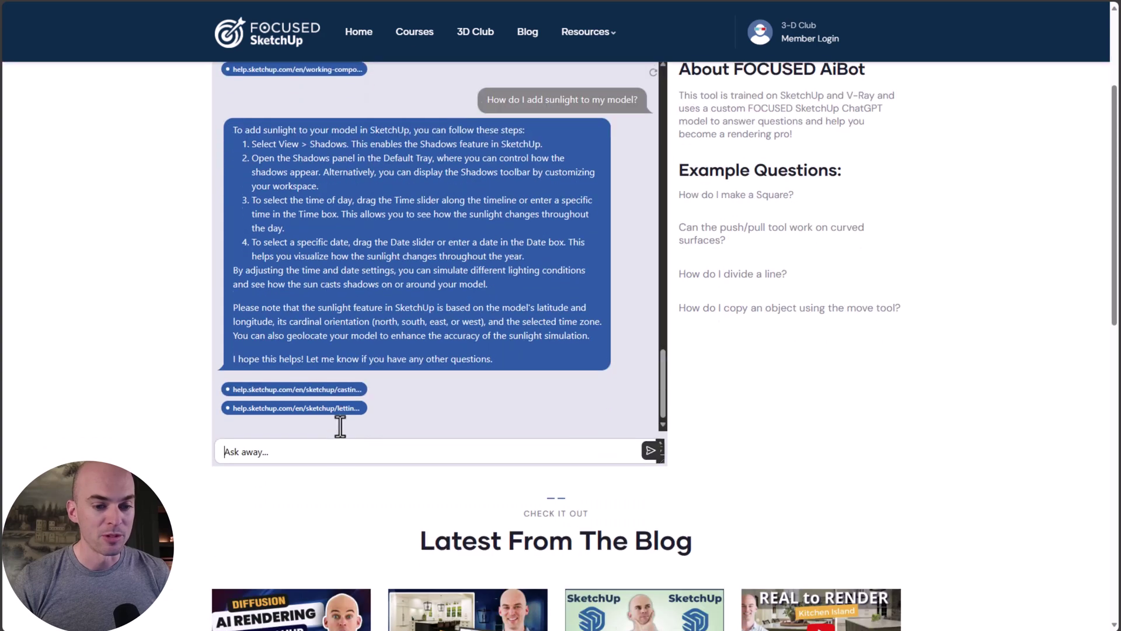
scroll(340, 427, up, 4)
scroll(811, 433, up, 3)
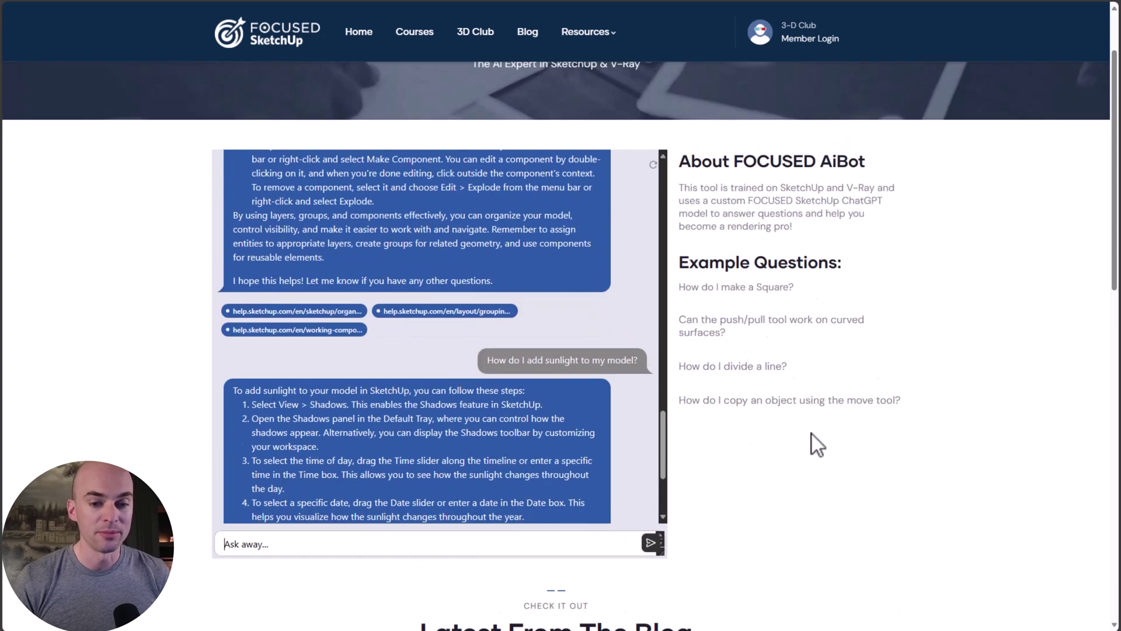
scroll(701, 479, down, 1)
Ask 'Is the sunlight in Sketchup different than V-Ray?' as a follow-up question
click(492, 547)
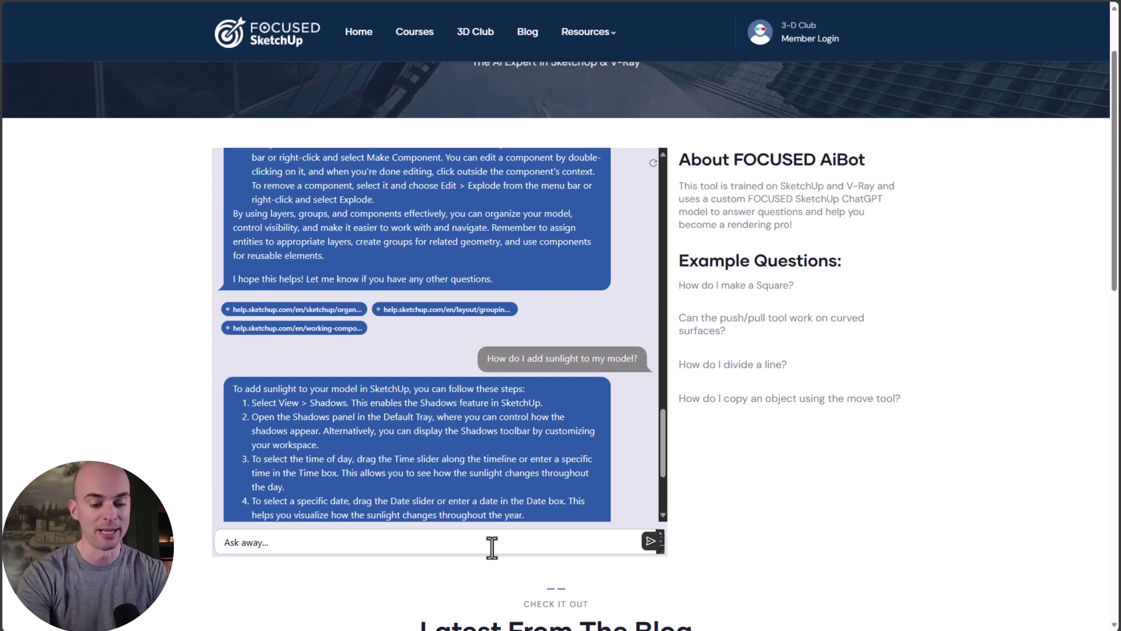
text(Is the sunlight in)
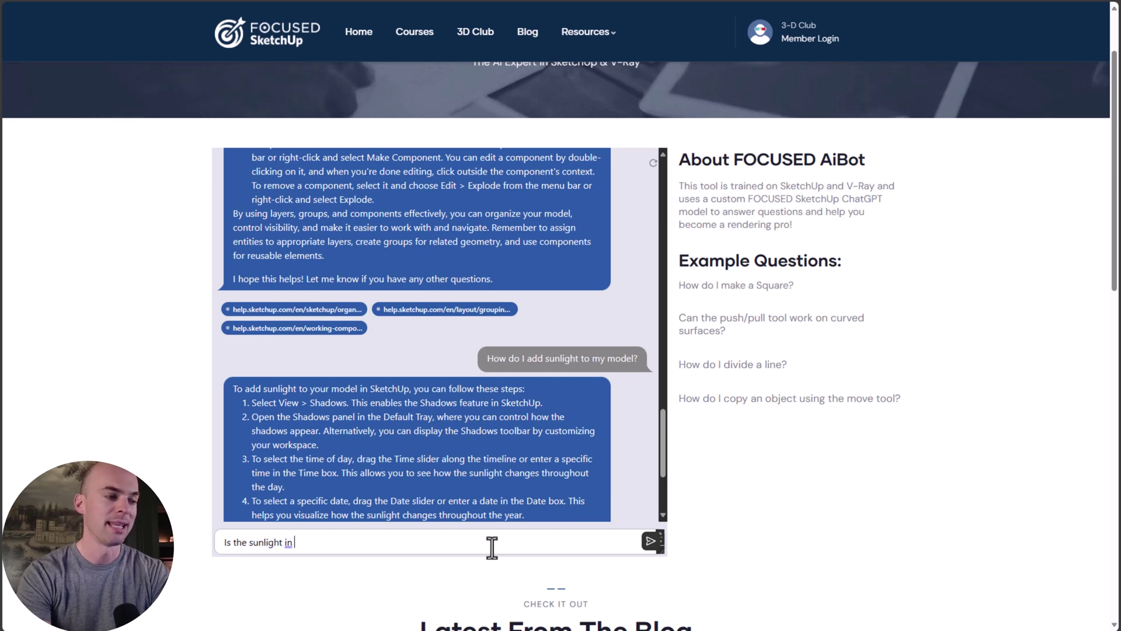
text( Sketchup diff)
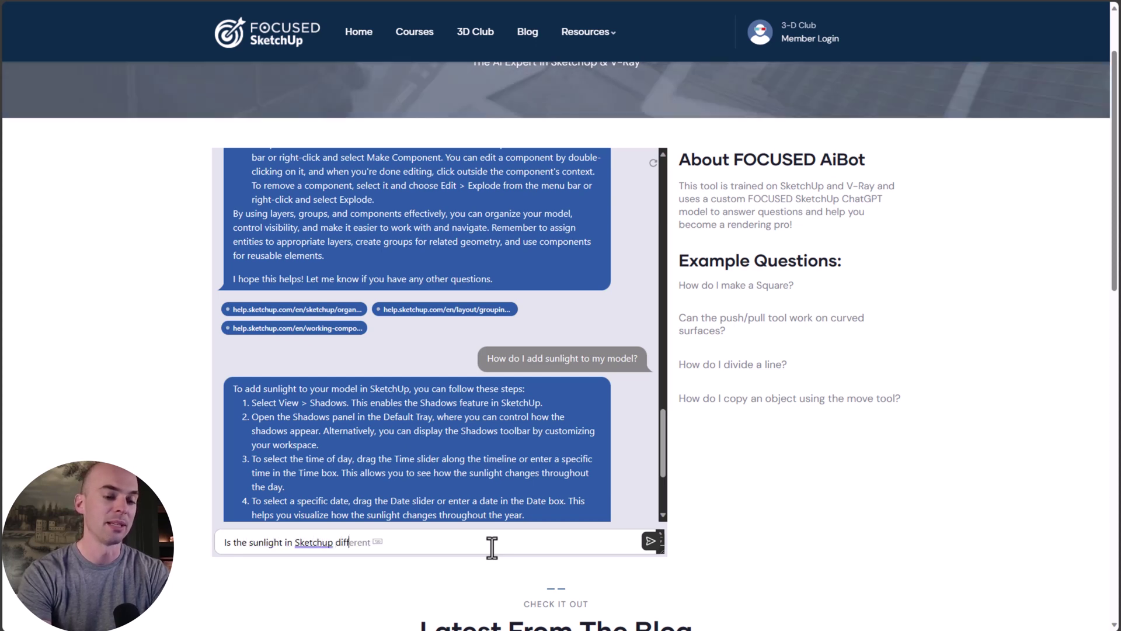
text(erent than V-Ray?)
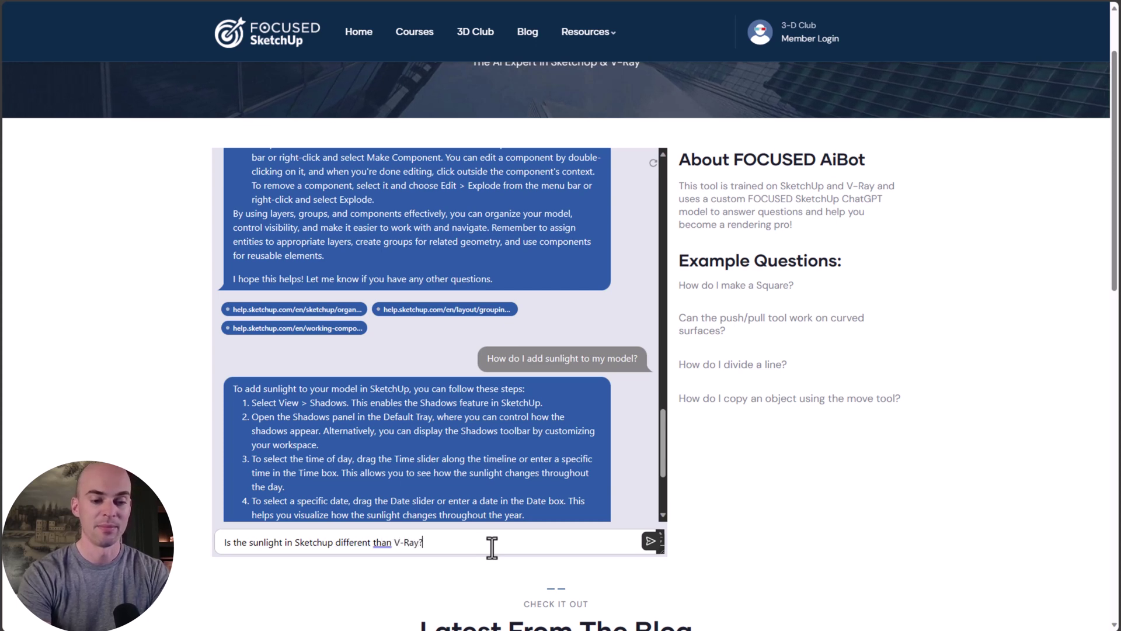
key(Return)
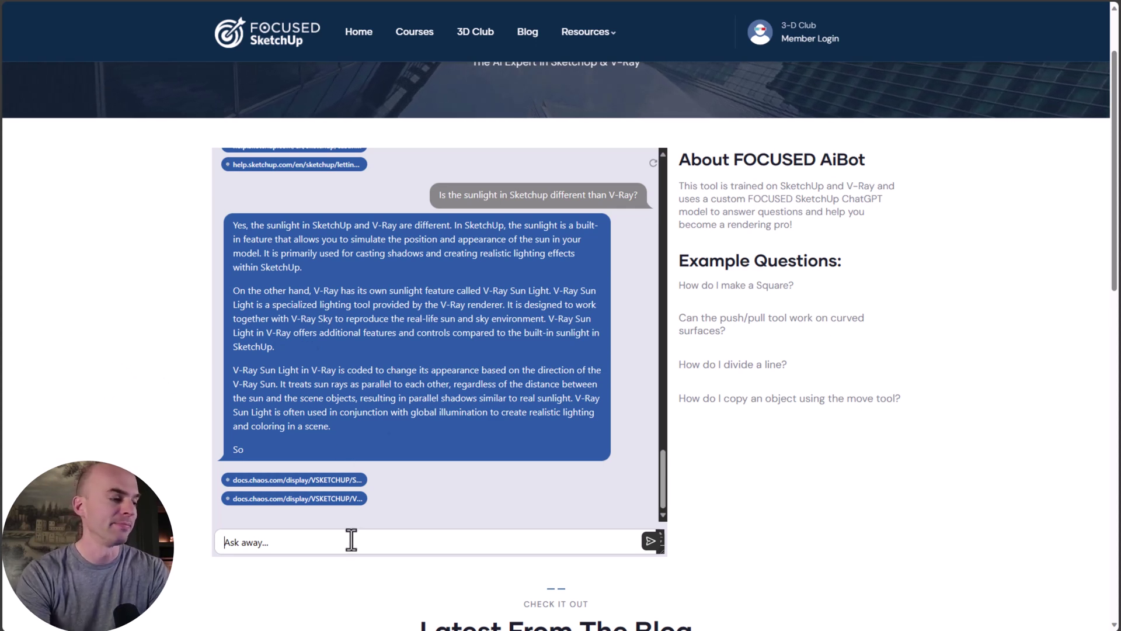
Ask 'Can I import models or elements from other programs into SketchUp?', fixing the typo, and review the reply
text(Can I mport)
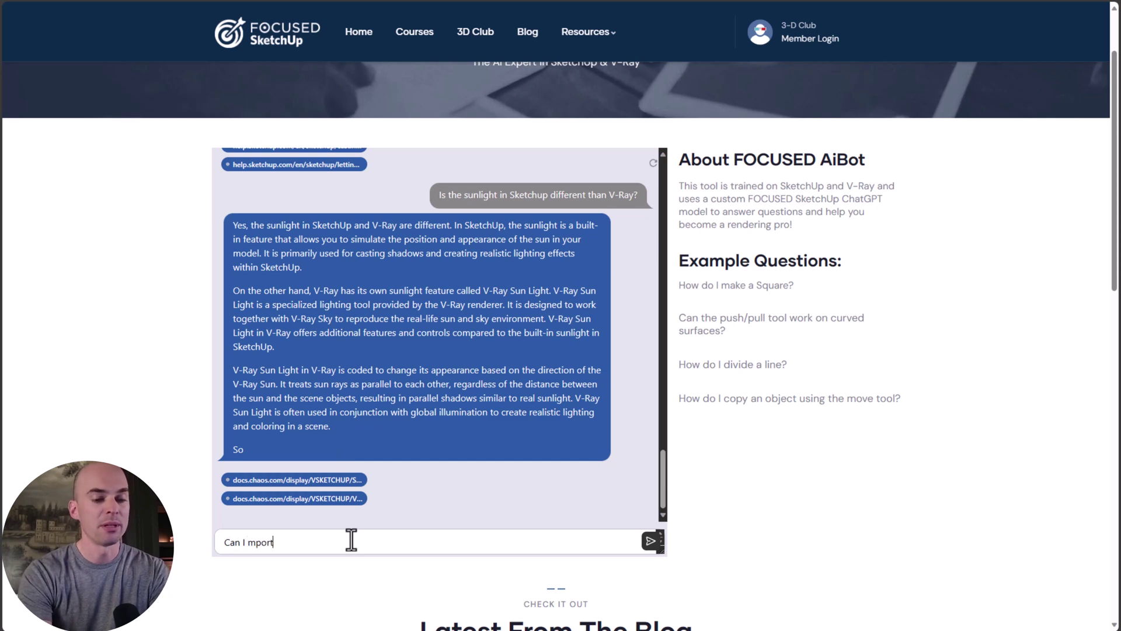
key(BackSpace)
key(BackSpace)
key(BackSpace)
key(BackSpace)
key(BackSpace)
text(impo)
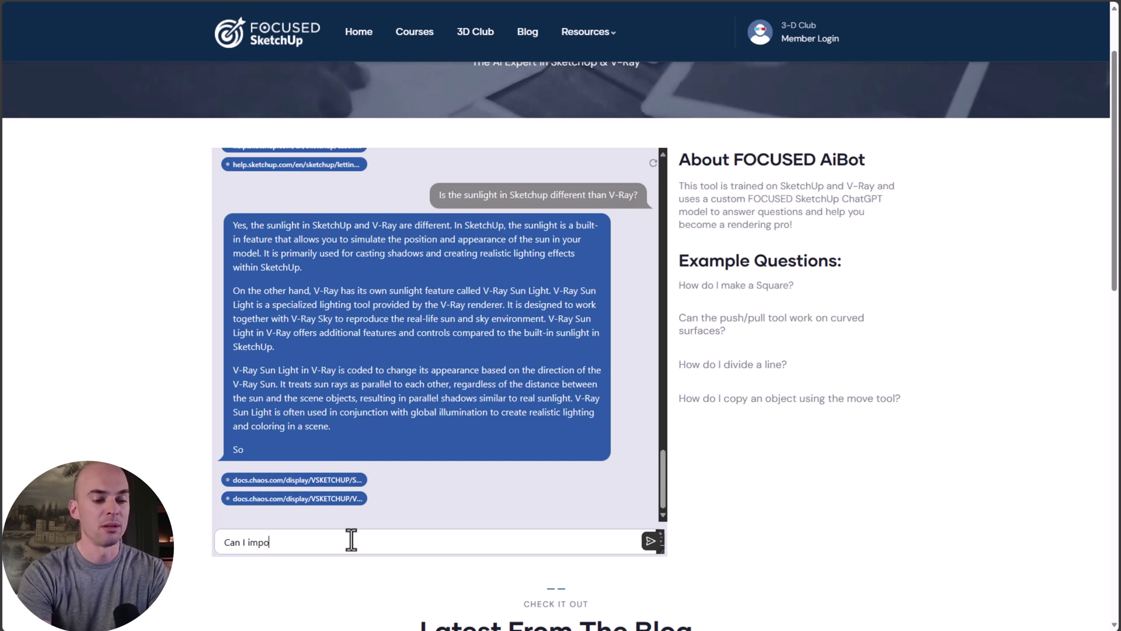
text(rt m)
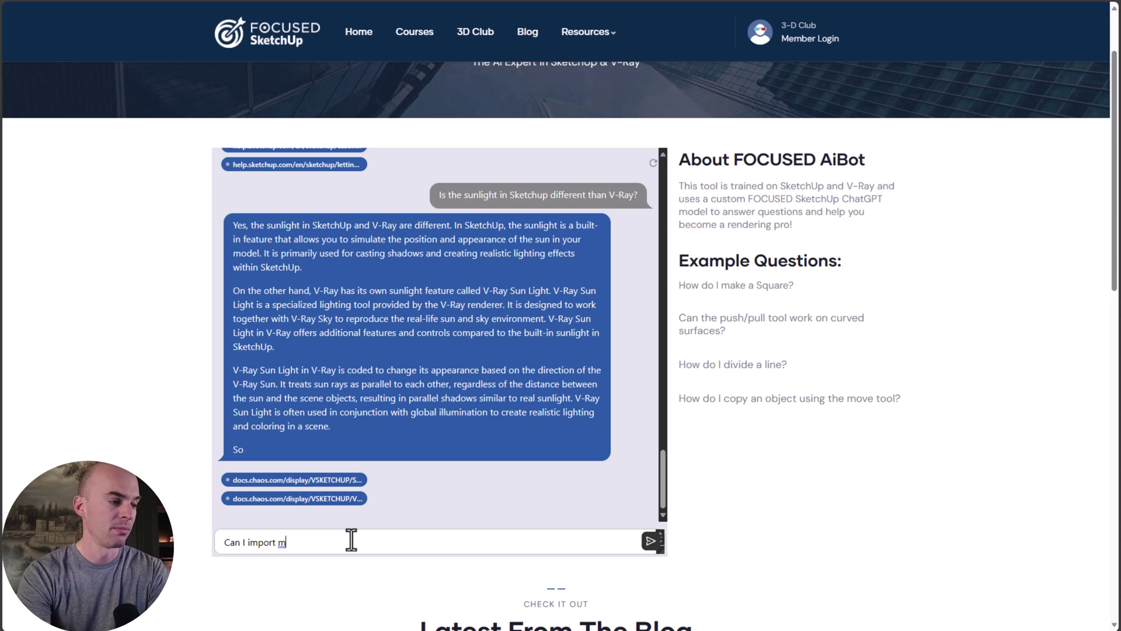
text(odels or elem)
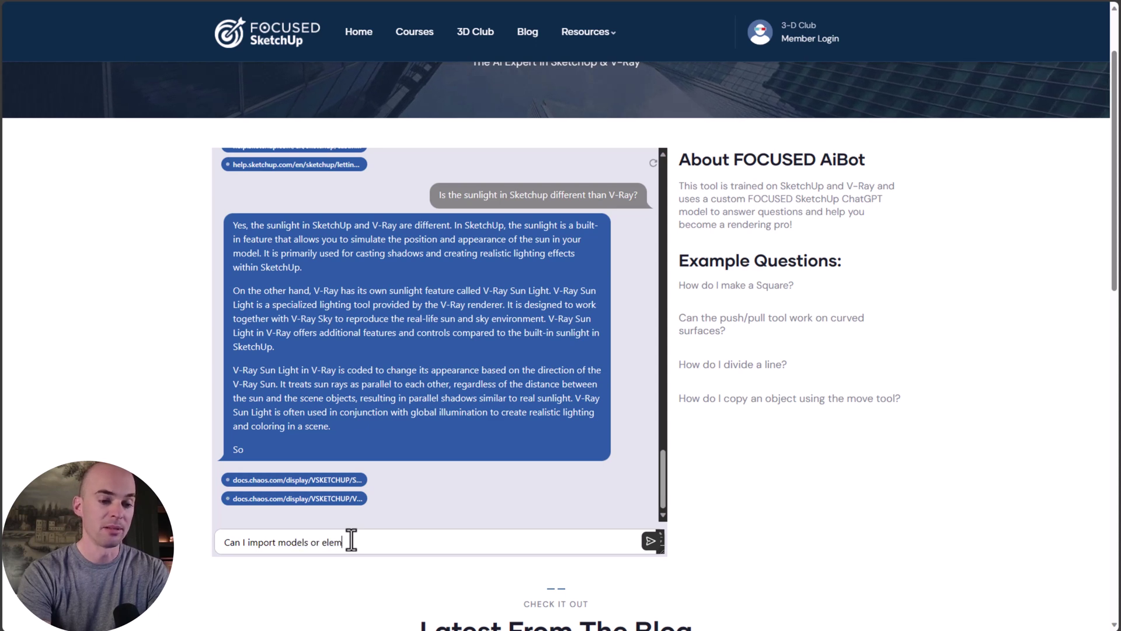
text(ents from other )
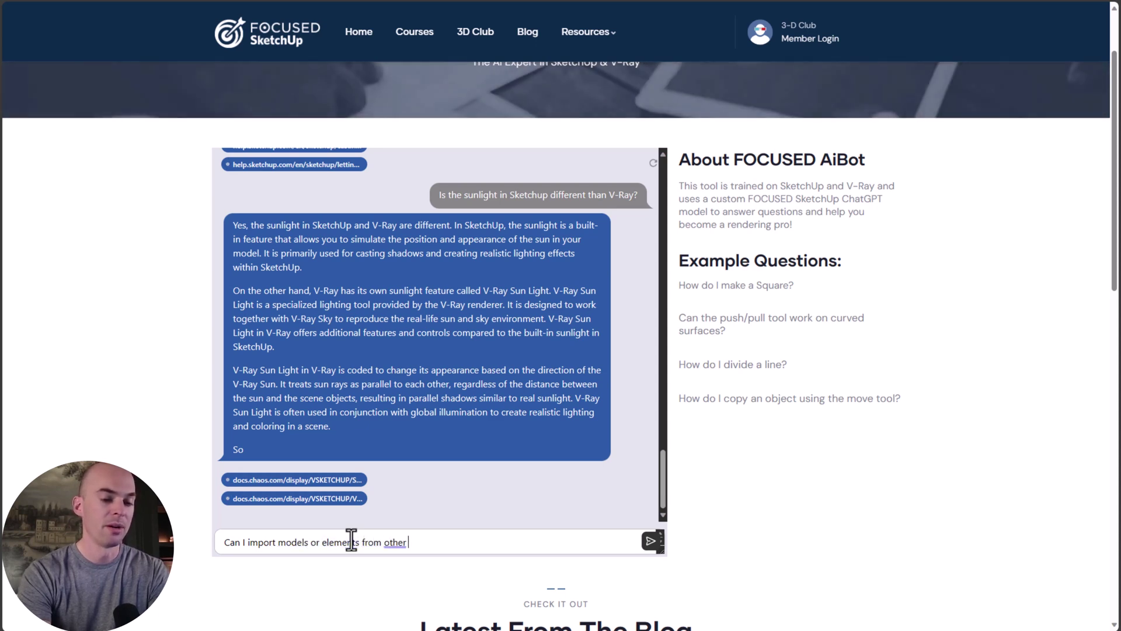
text(prgr)
key(BackSpace)
key(BackSpace)
text(og)
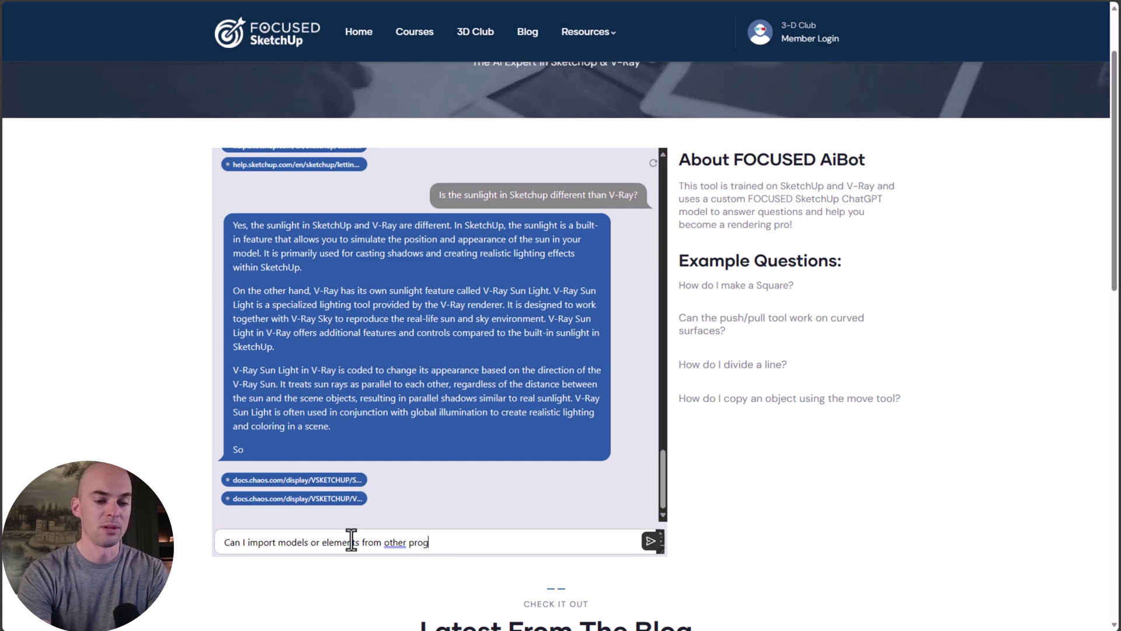
text(rams)
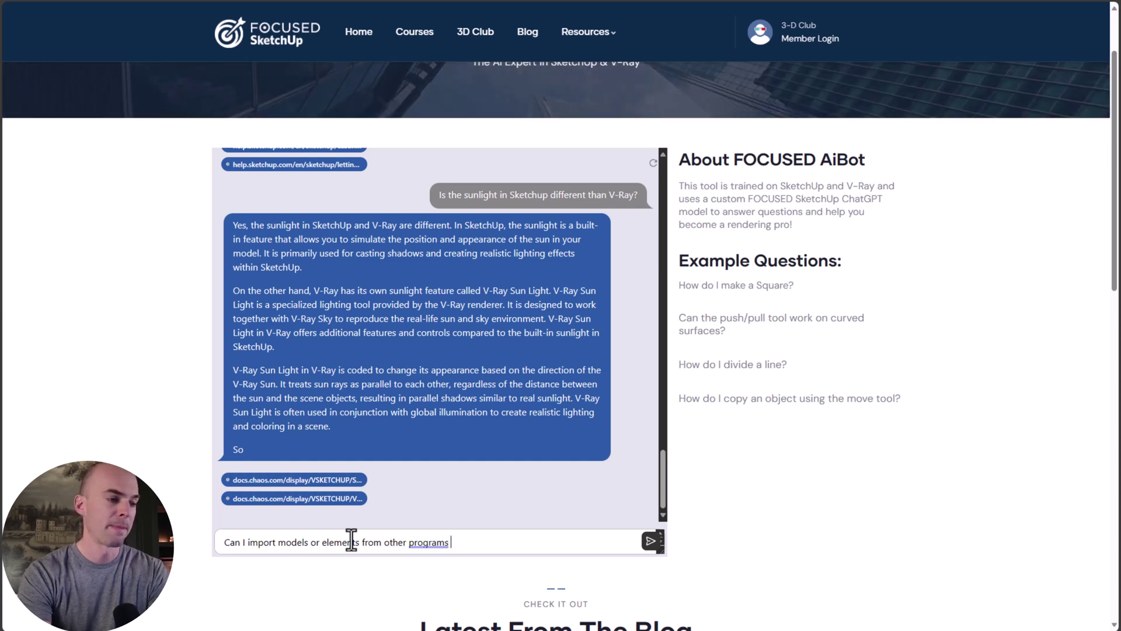
text( into Sketch)
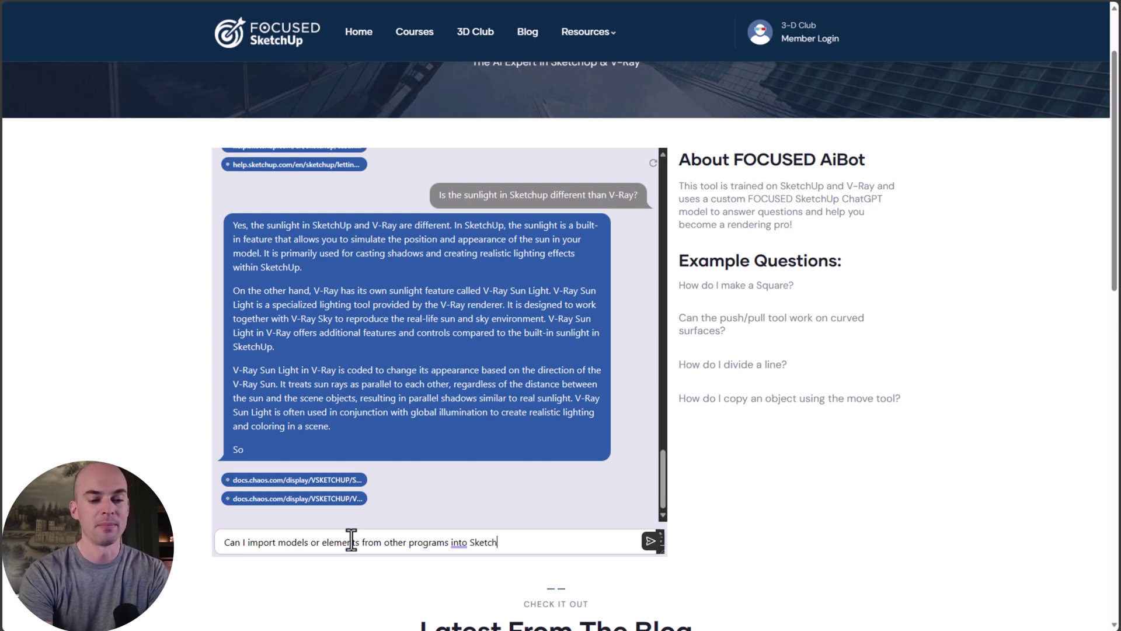
text(Up?)
key(Return)
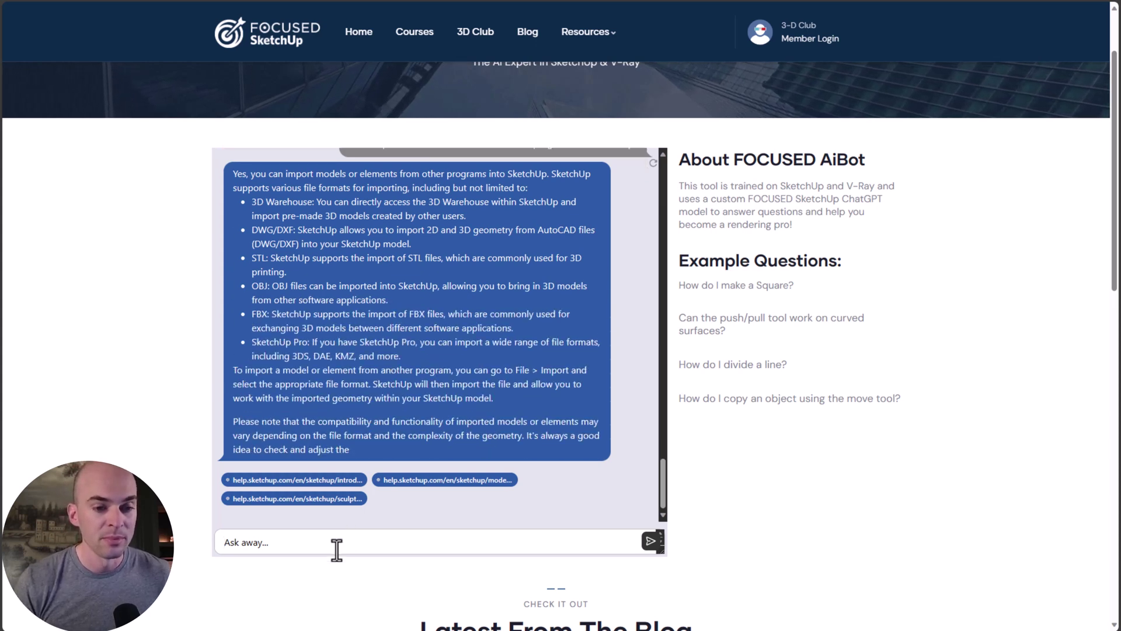
scroll(295, 233, up, 1)
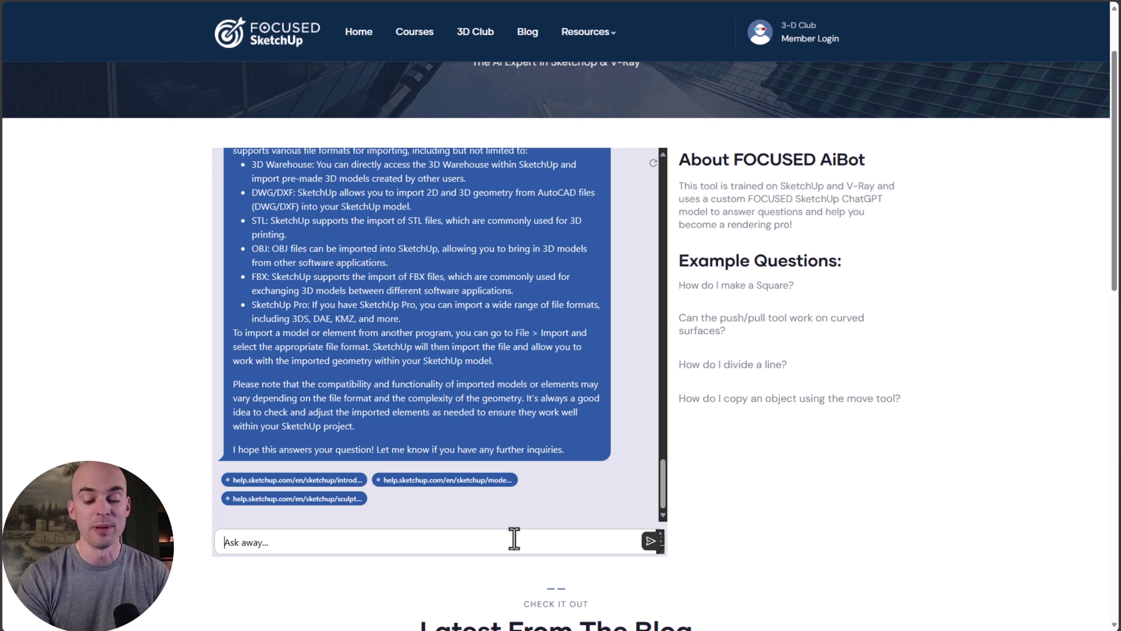
Ask 'My V-Ray lights aren't showing when I render. What can I do?' and scroll the answer
text(My V0)
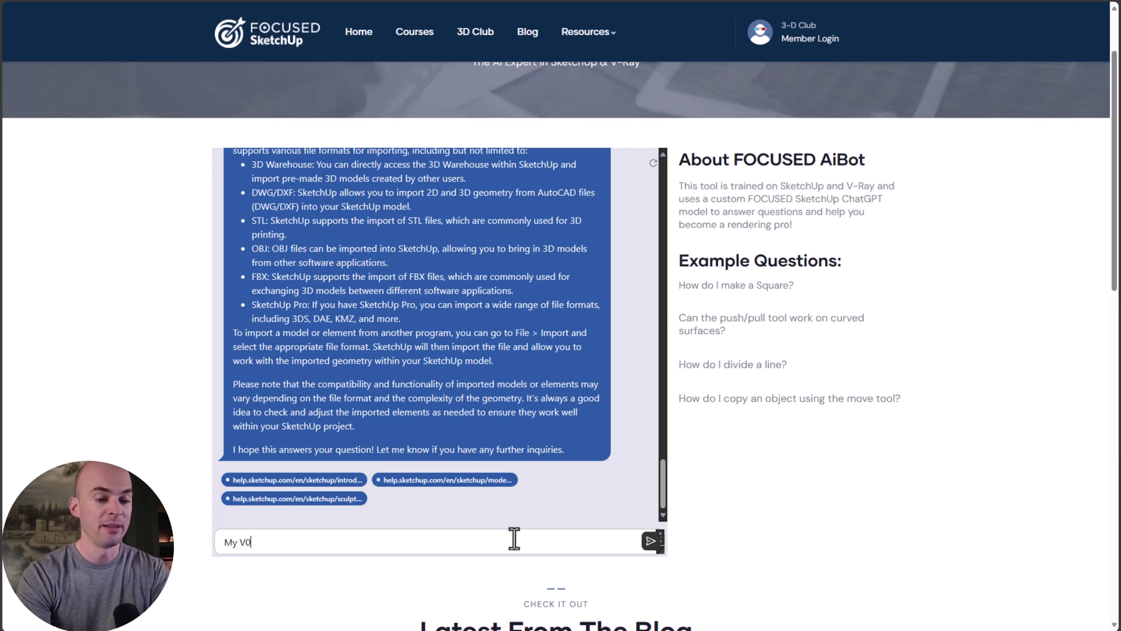
key(BackSpace)
text(-Ray lights )
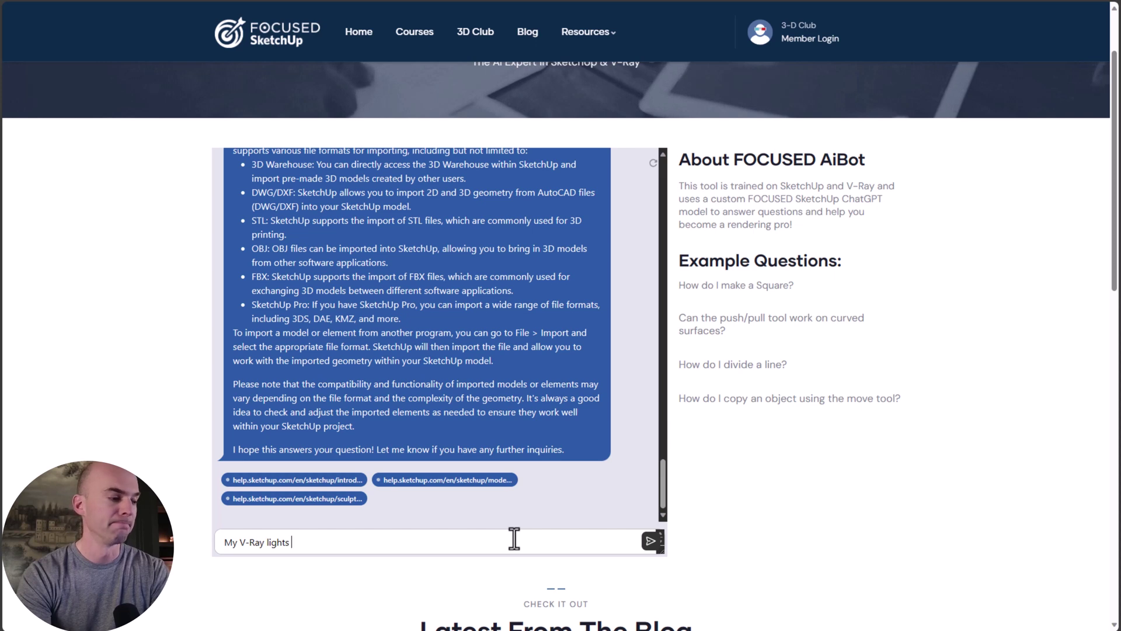
text(aren't showing )
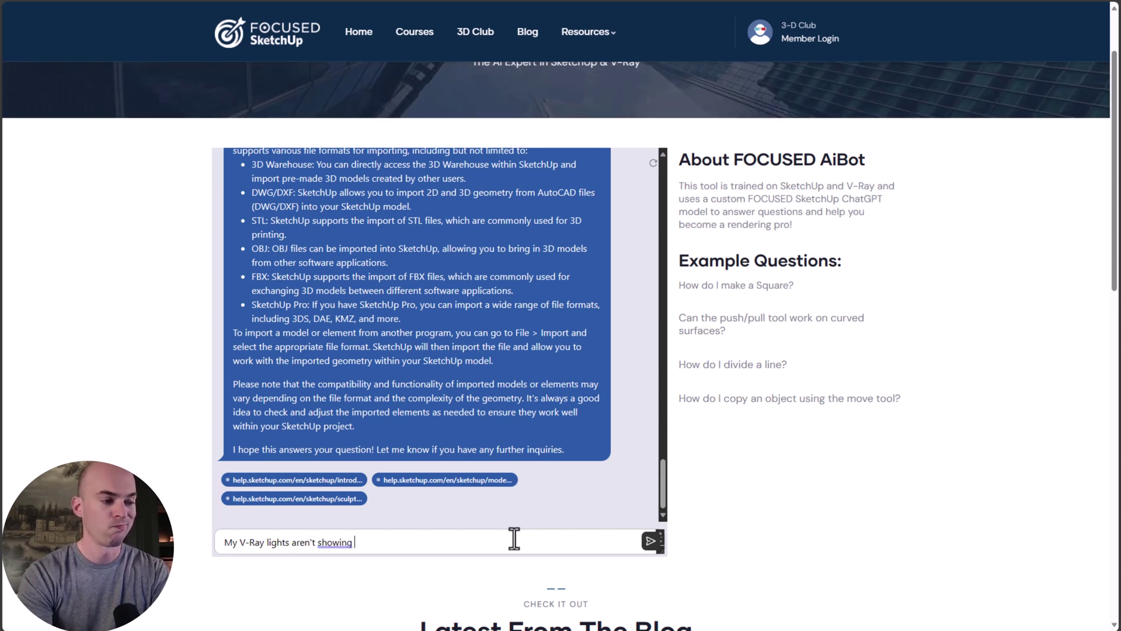
text(when I render)
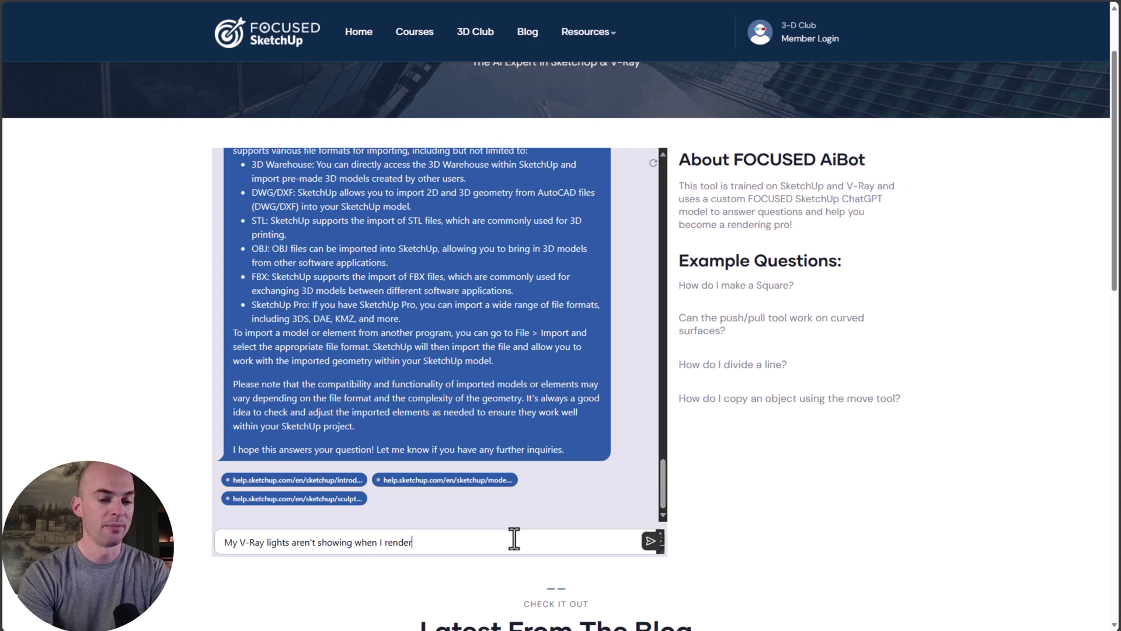
text(. What ca)
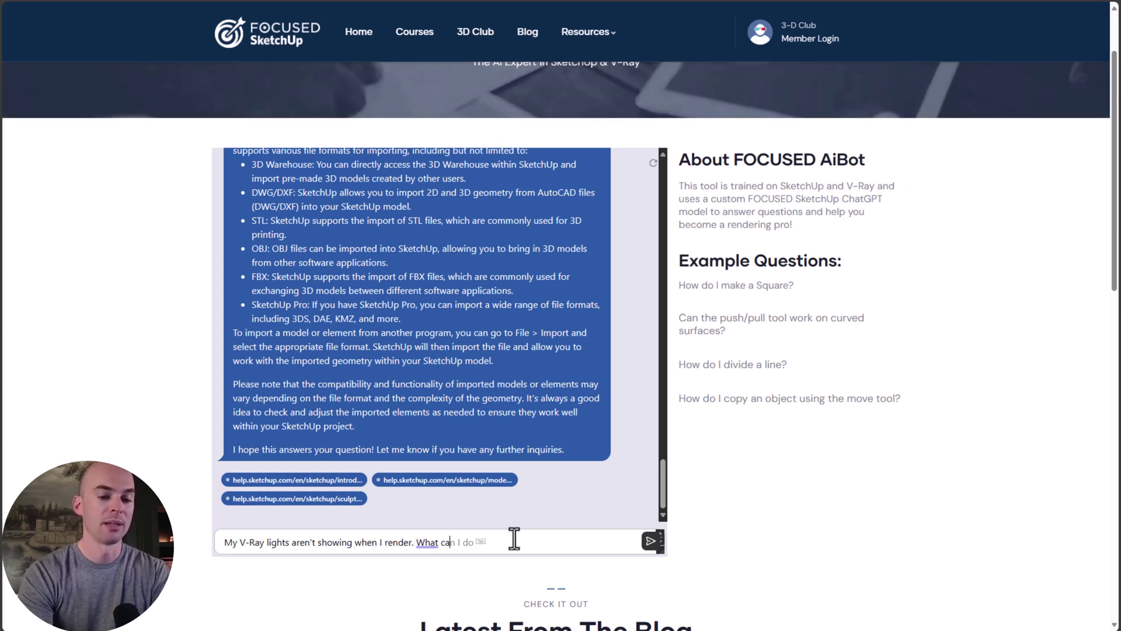
text(n I do?)
key(Return)
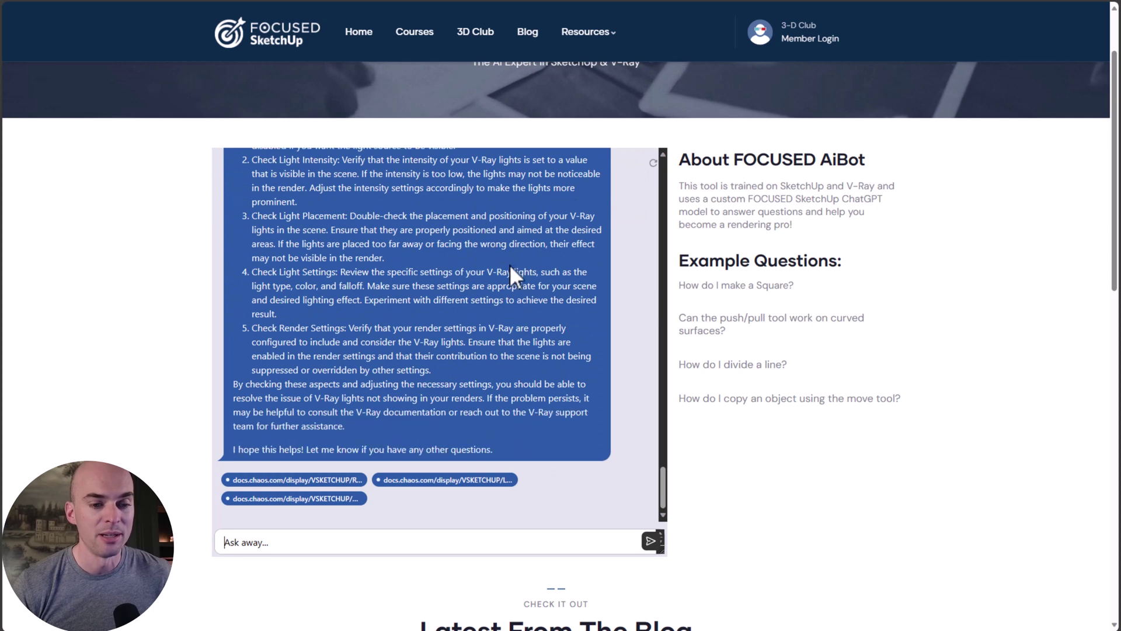
scroll(521, 293, up, 3)
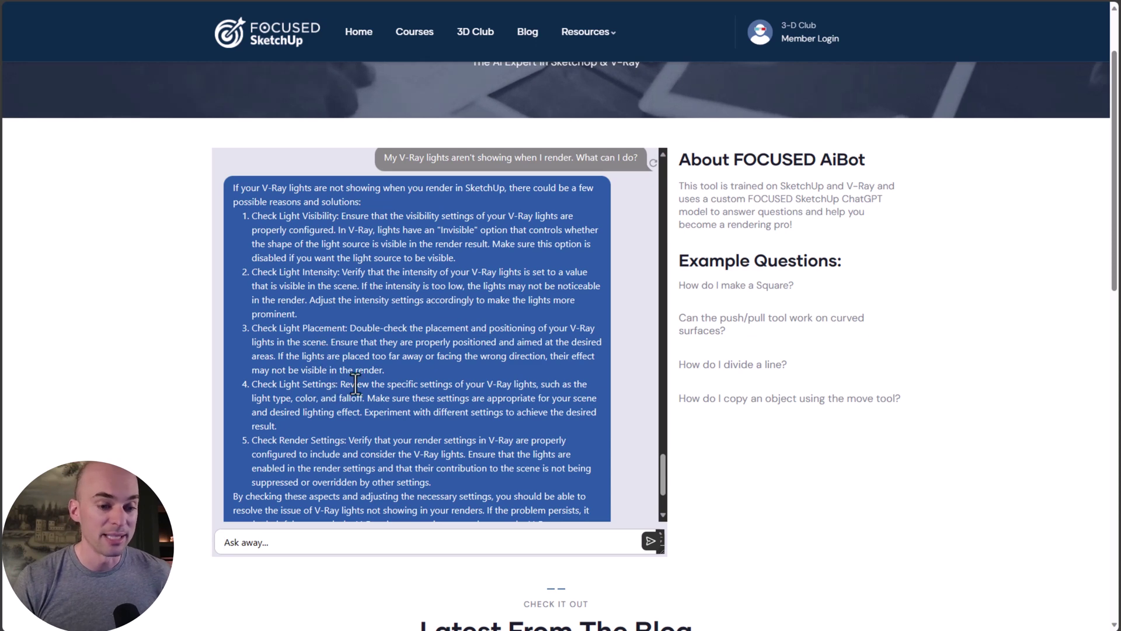
scroll(344, 431, down, 1)
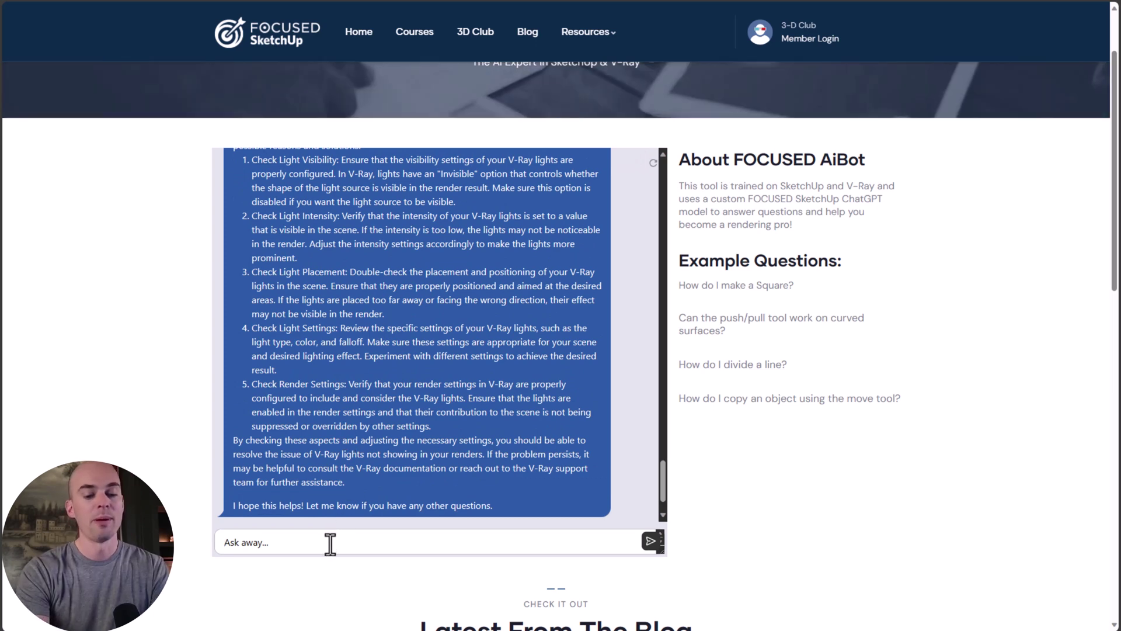
Ask the normal map versus displacement map question, highlighting 'bumps' and the geometry-modifying phrase in the answer
text(hat's )
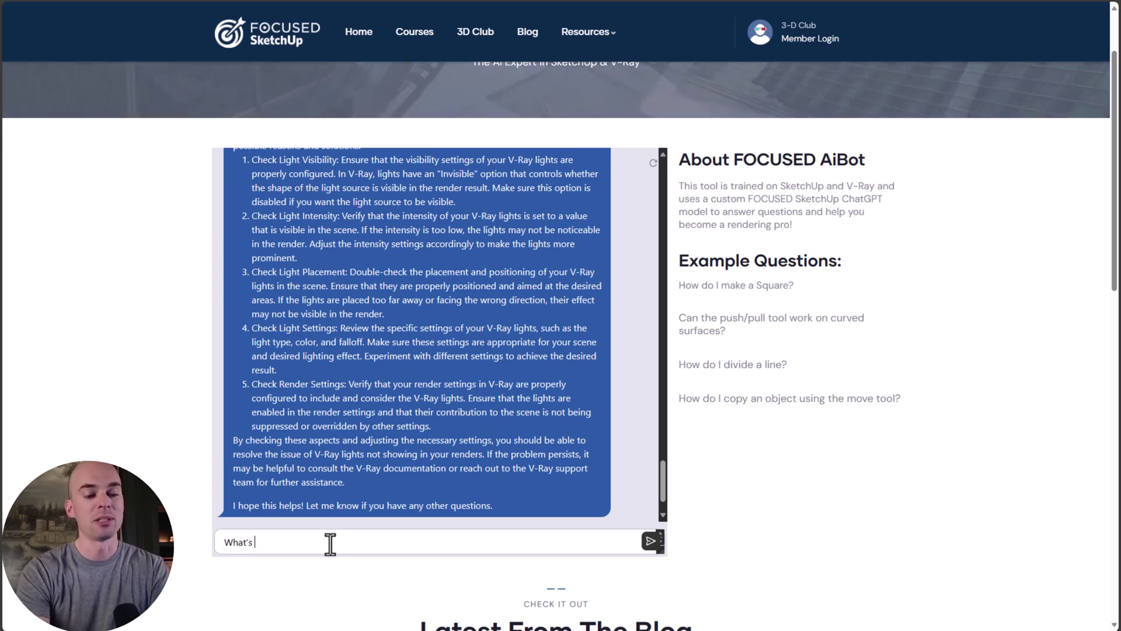
text(the difference bet)
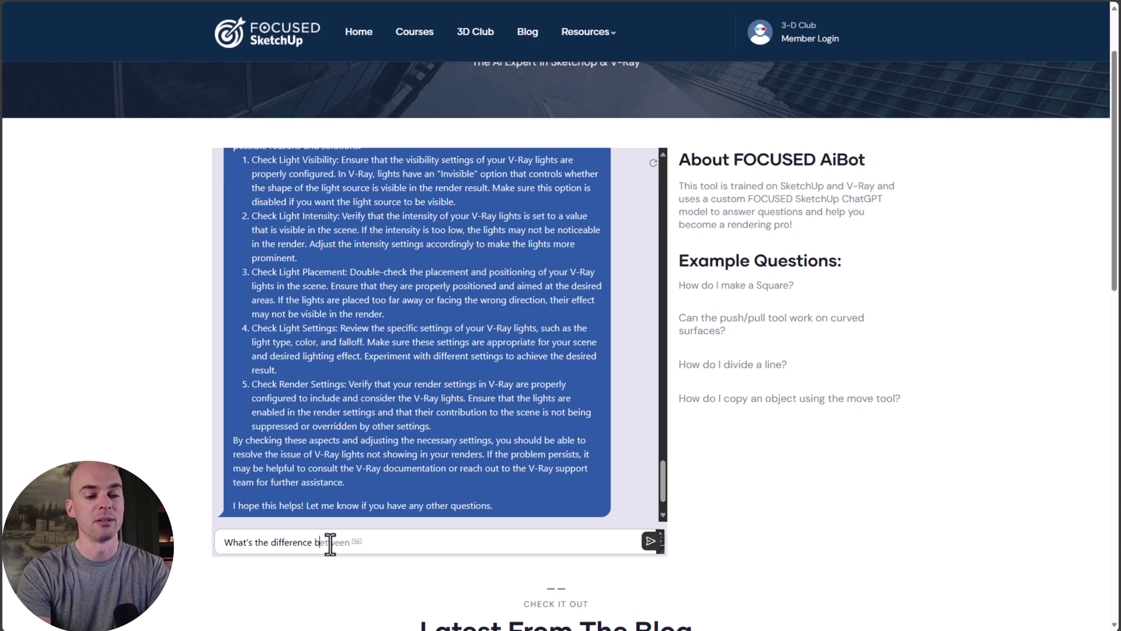
text(ween a no)
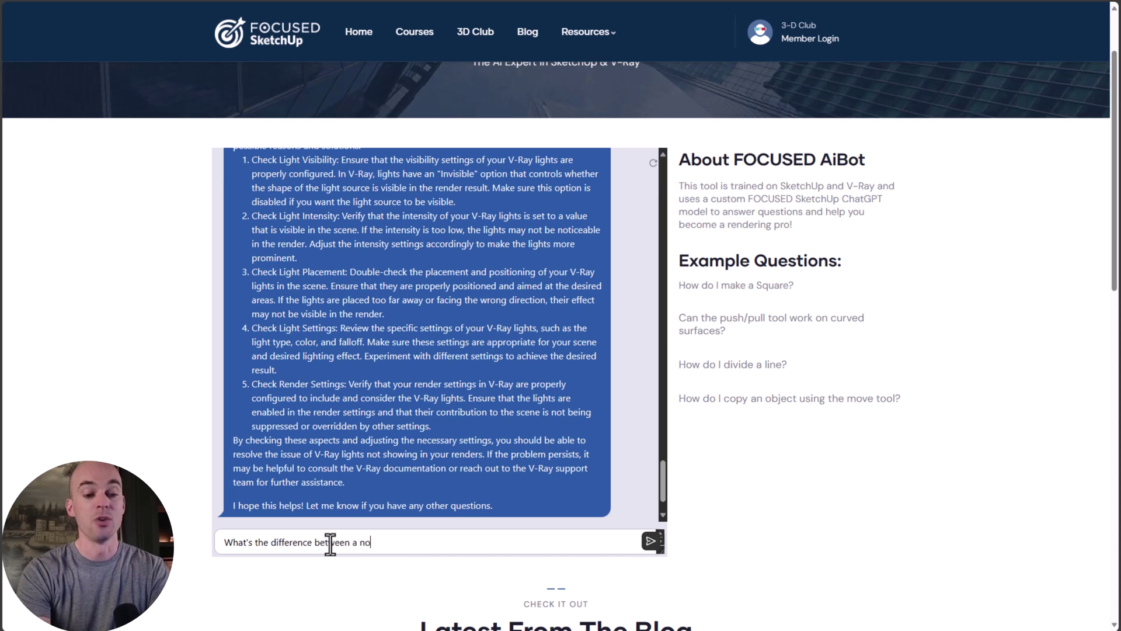
text(rmal map and a displacement)
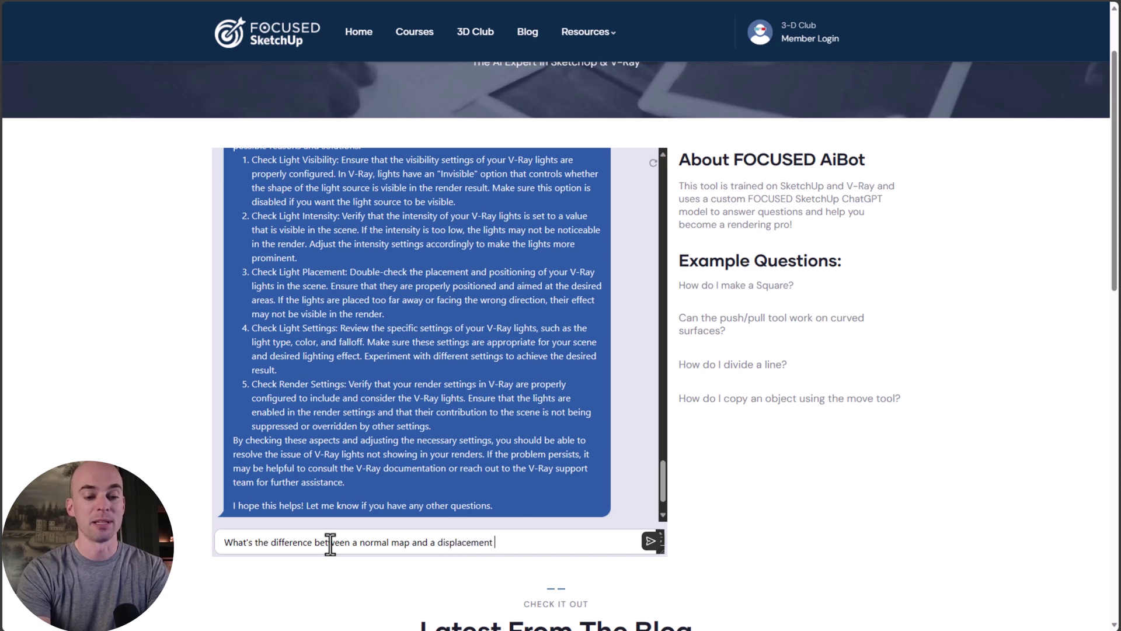
text( map?)
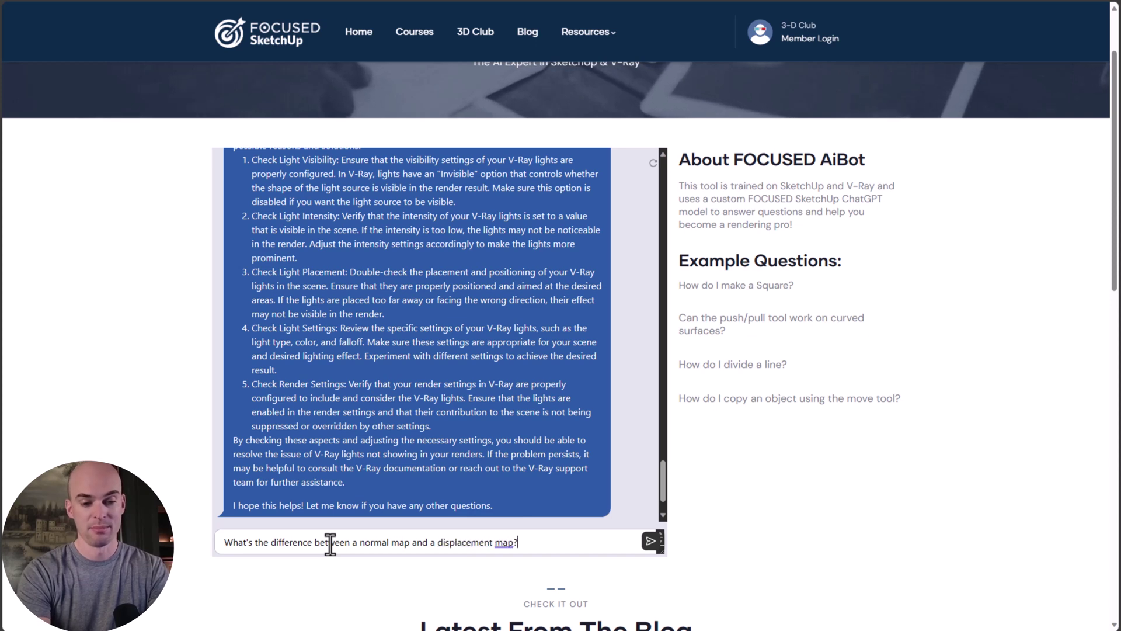
key(Return)
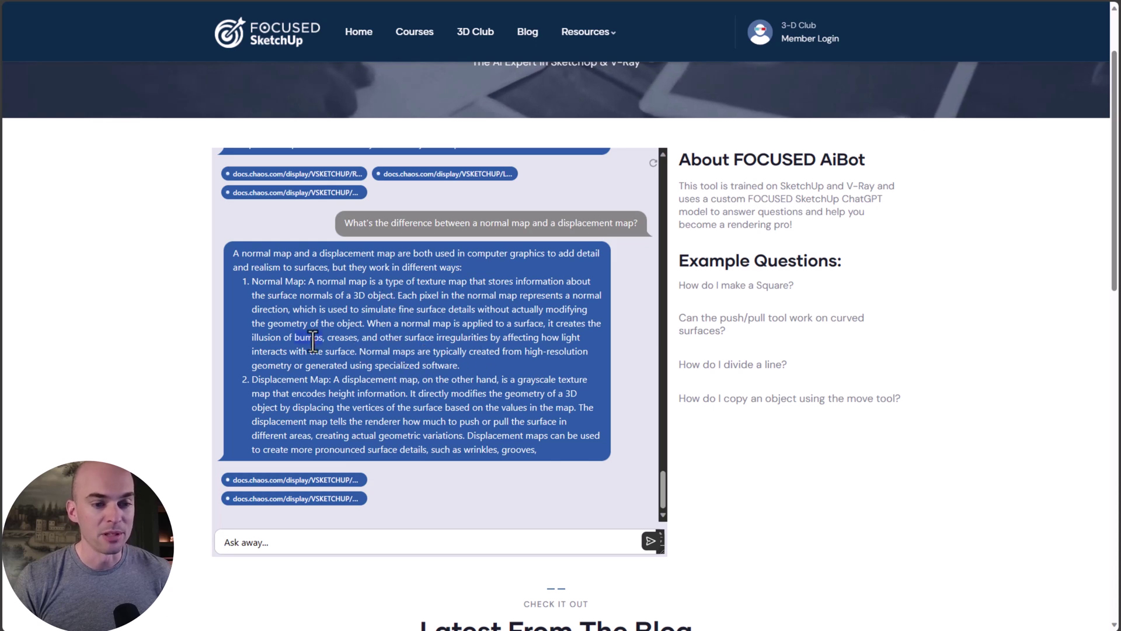
drag(313, 341, 323, 340)
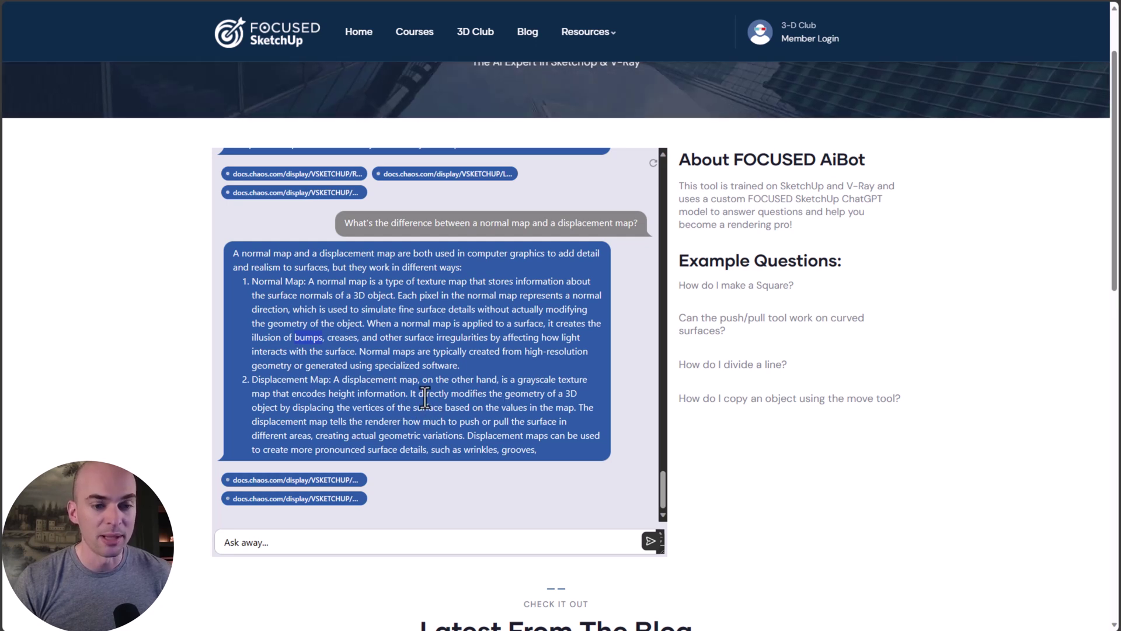
drag(420, 394, 560, 396)
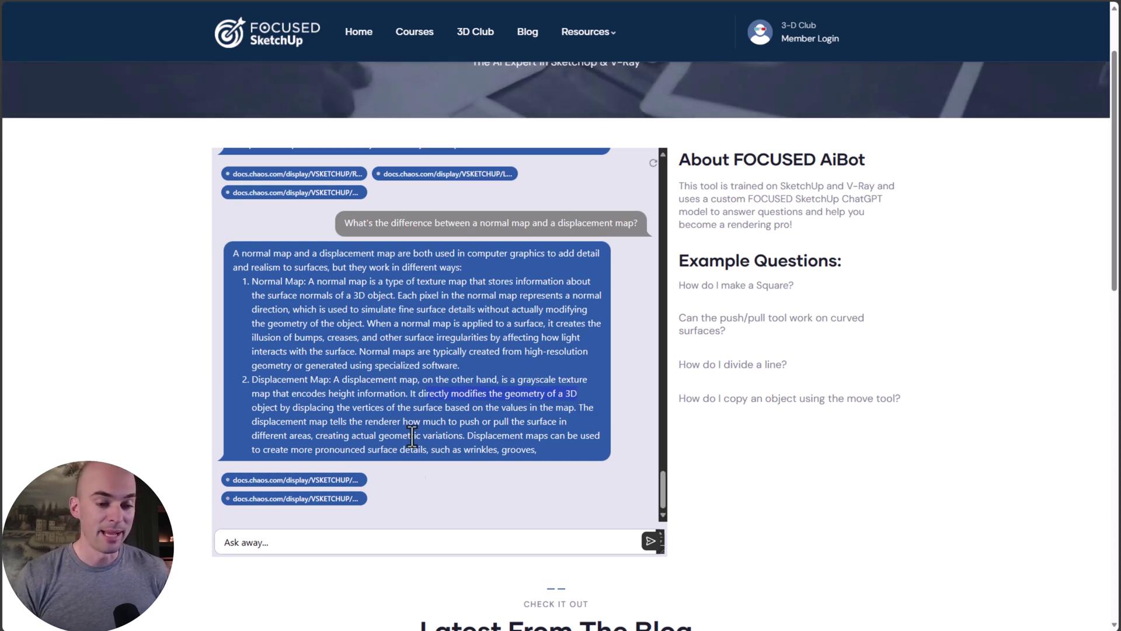
click(407, 536)
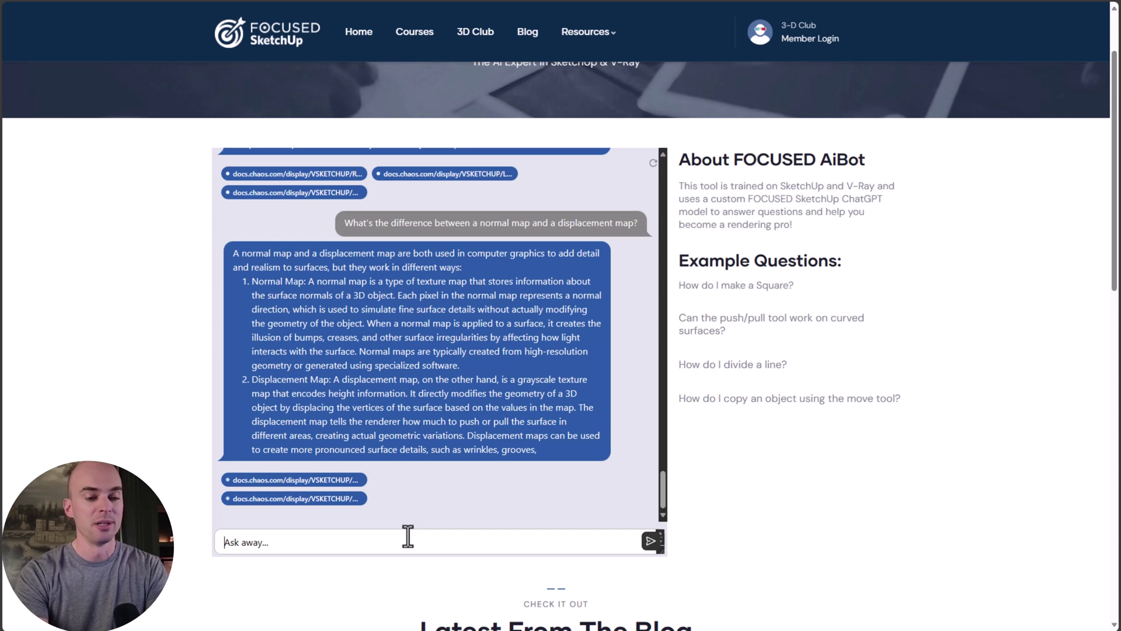
Ask 'How do I create stairs in SketchUp?' and scroll down to the answer
text(How do I create s)
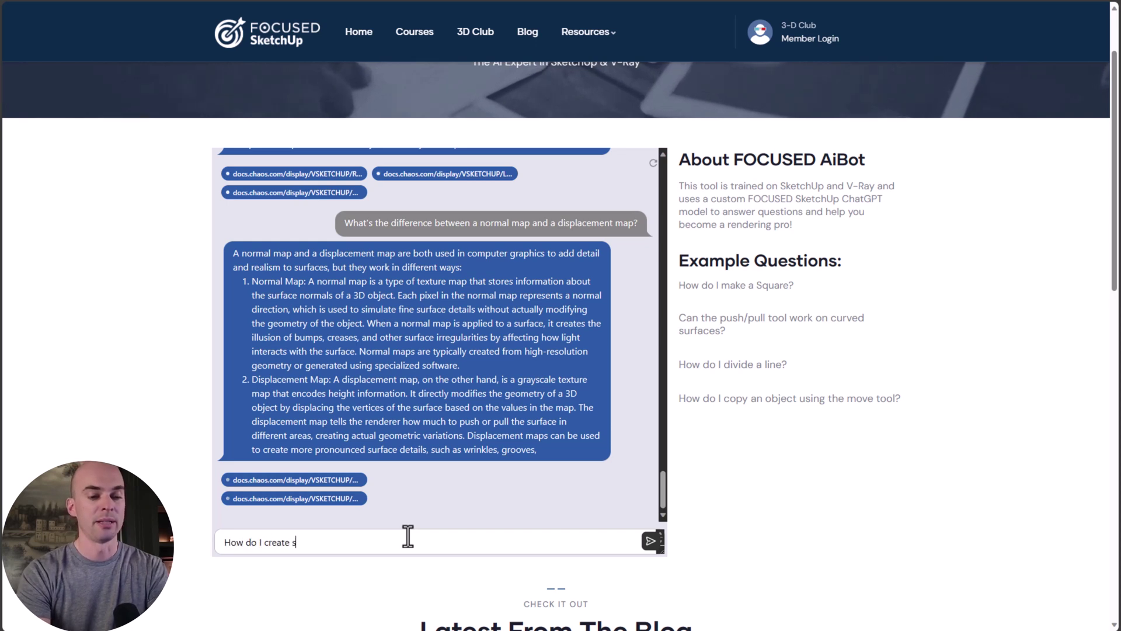
text(tairs in)
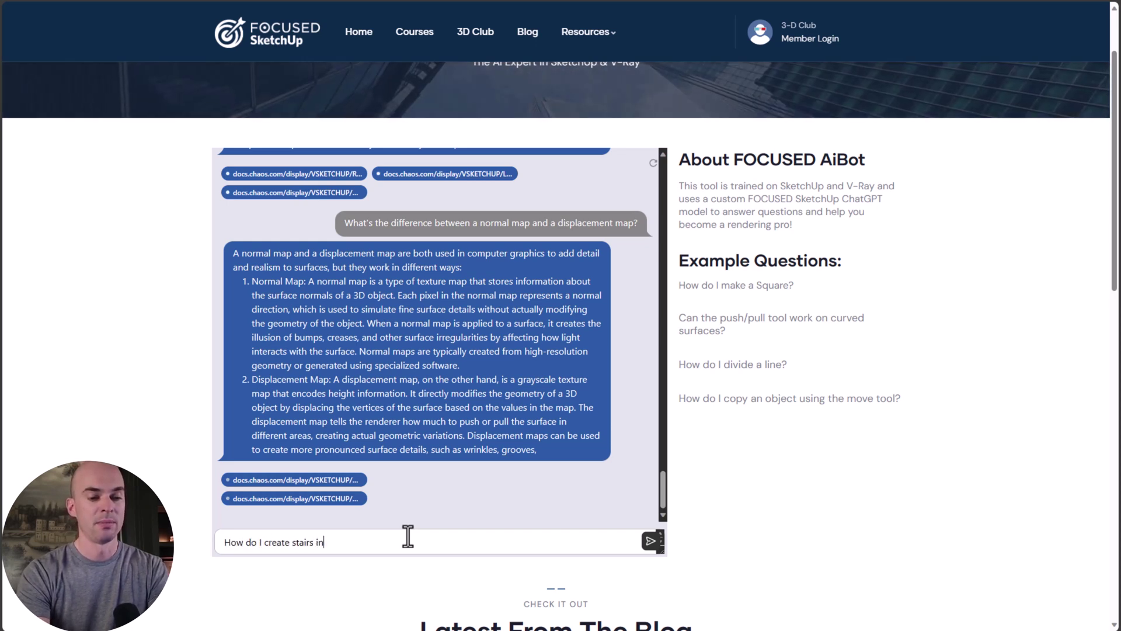
text( SketchUp?)
key(Return)
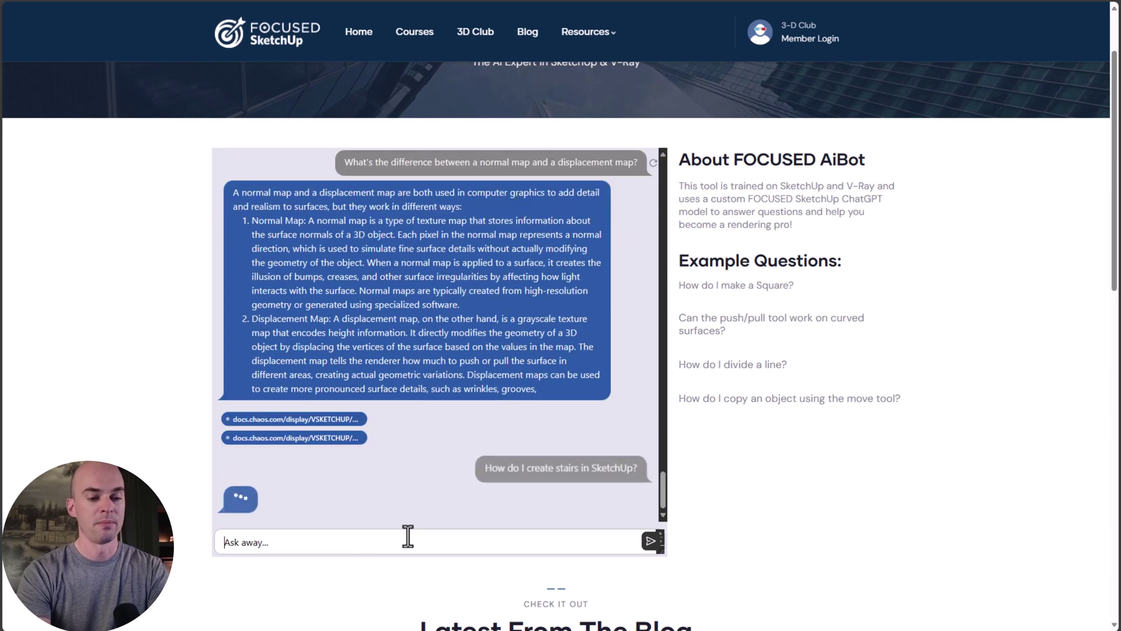
scroll(895, 388, down, 2)
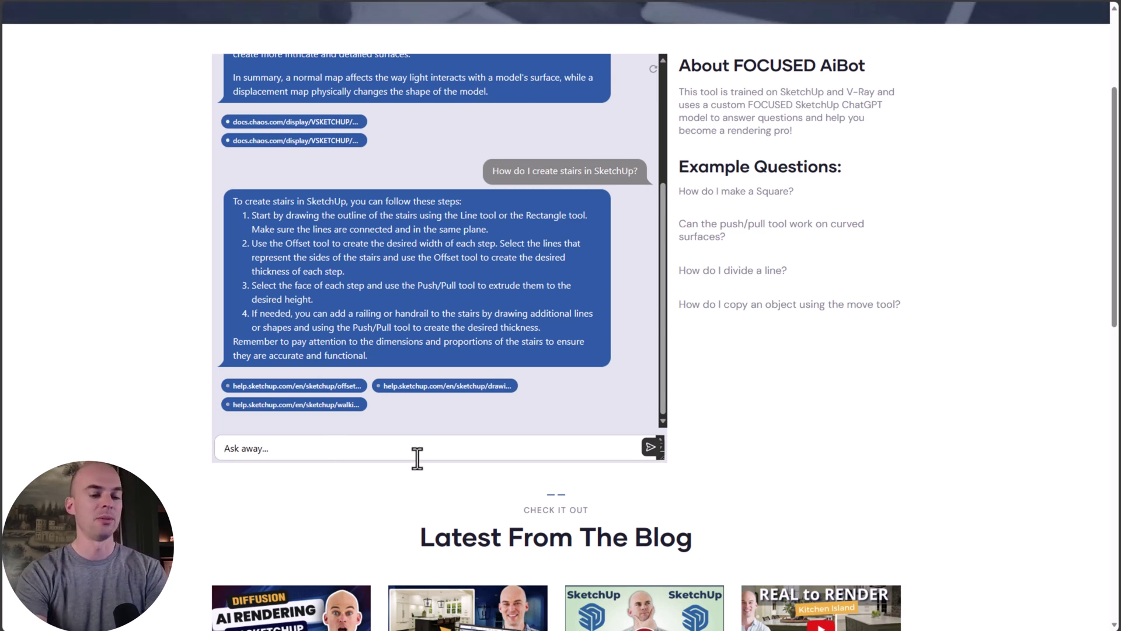
Ask the AiBot 'How do I send my sketchup model to layout?'
text(How do I send m)
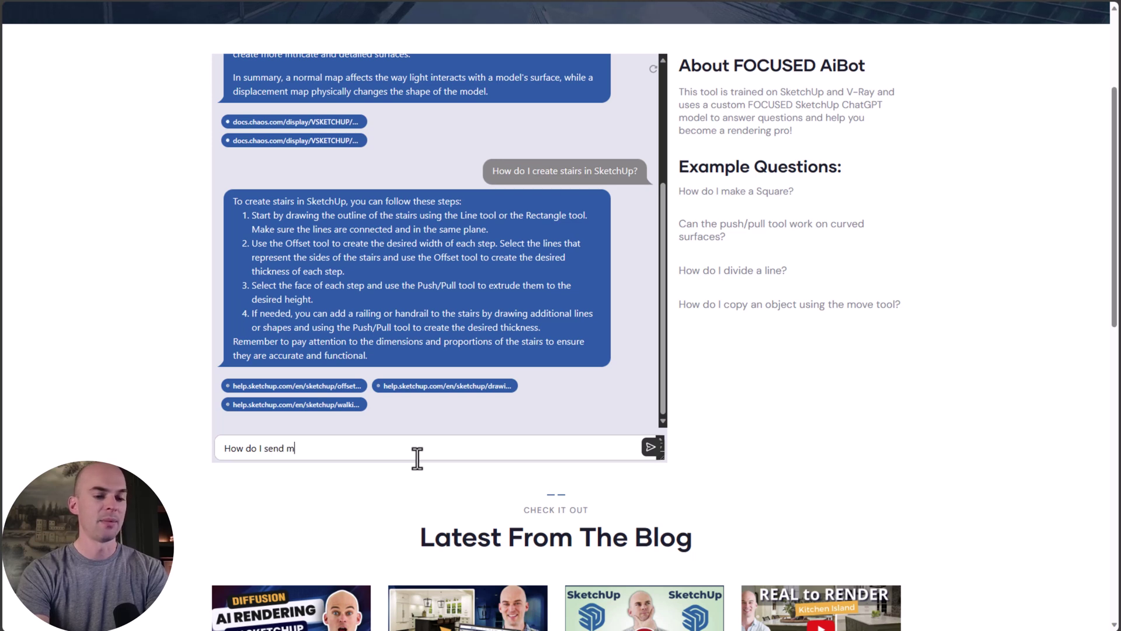
text(y sketchup mo)
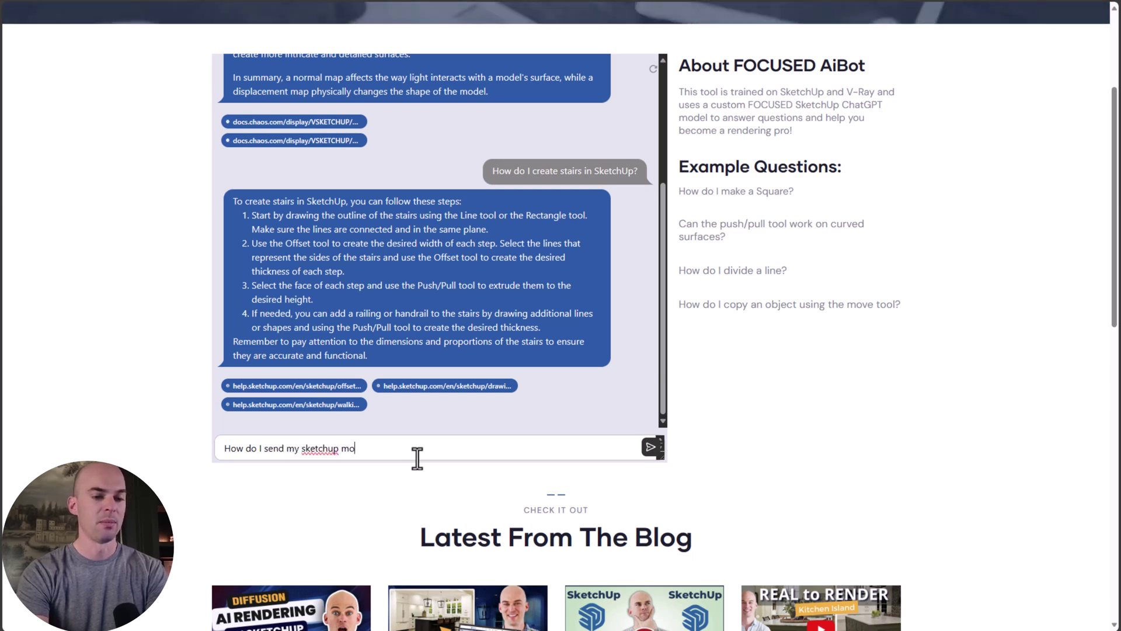
text(del to layout?)
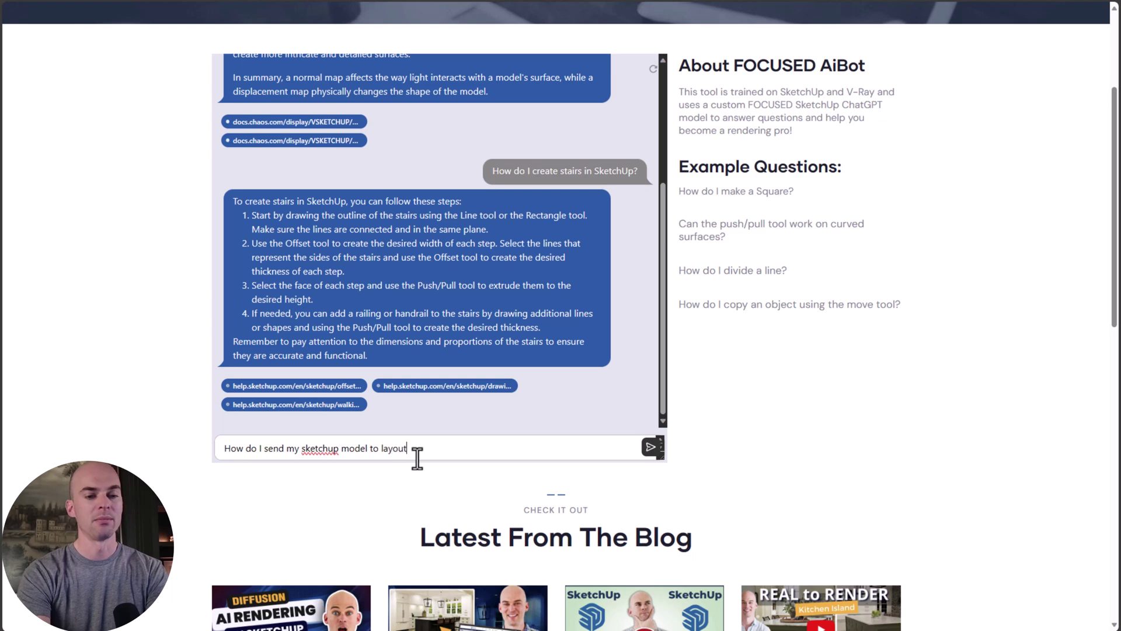
key(Return)
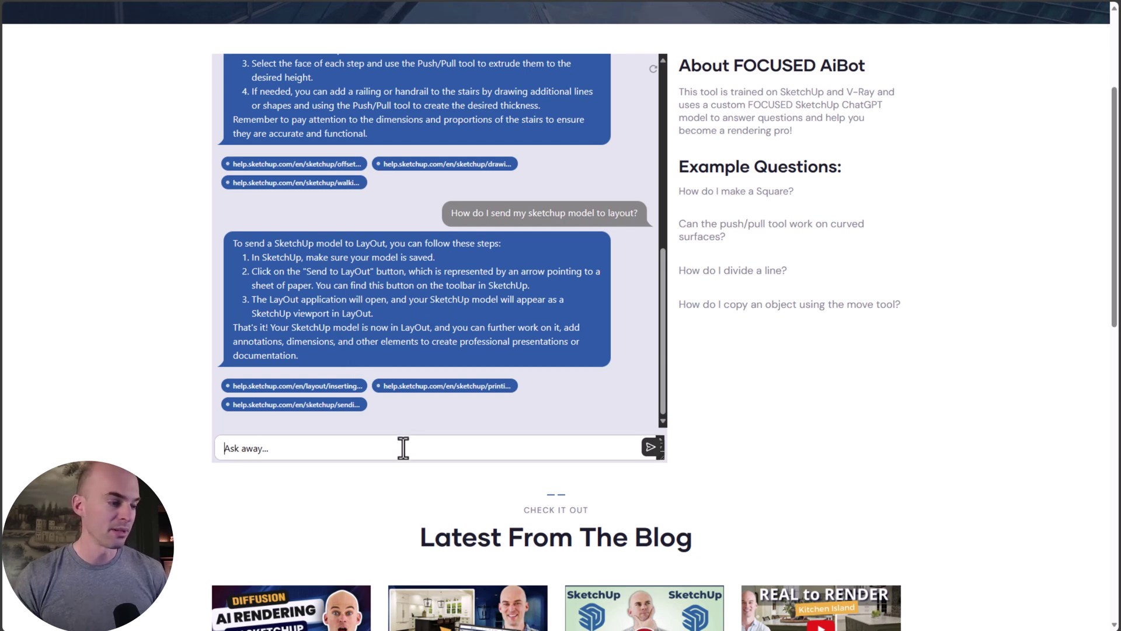
Ask the AiBot how to change the fractions on dimensions in LayOut
text(How )
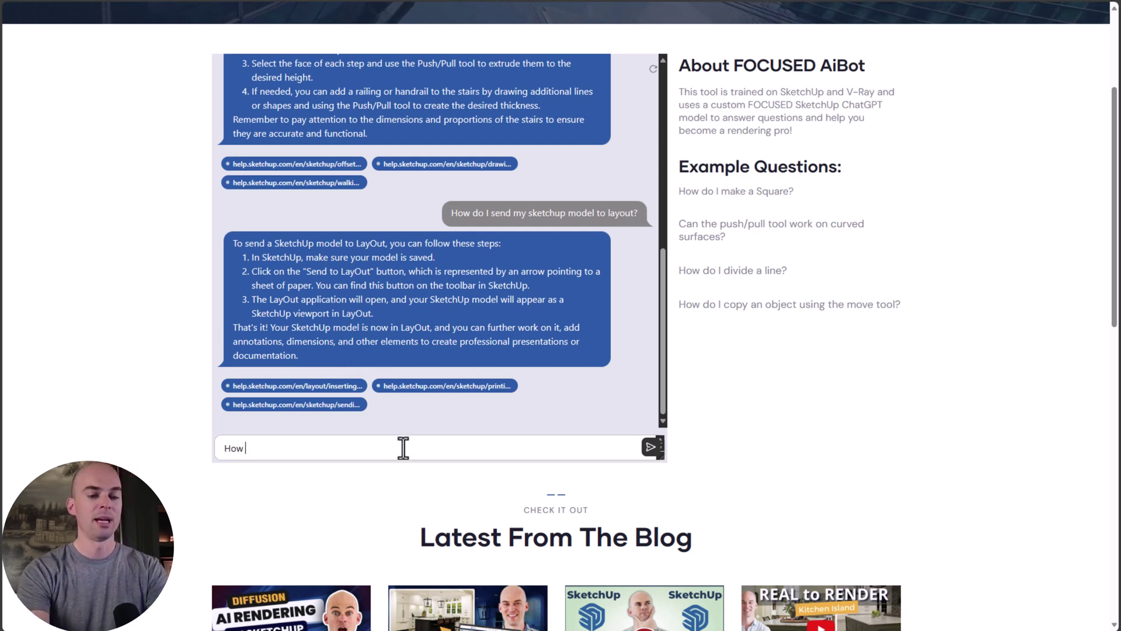
text(can I change t)
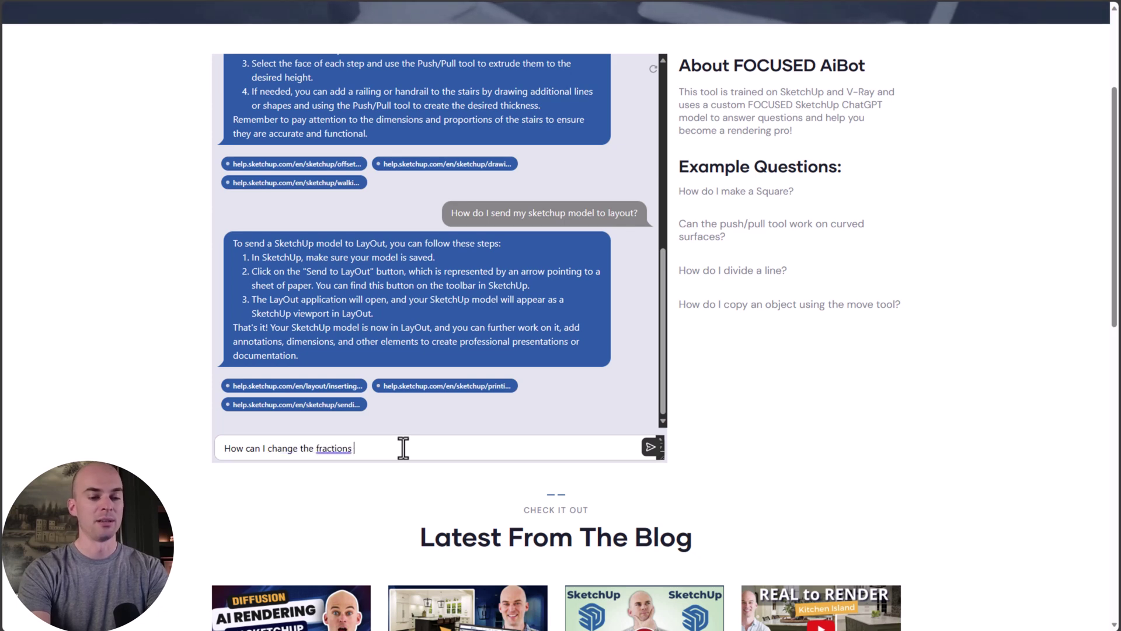
text(he fractions )
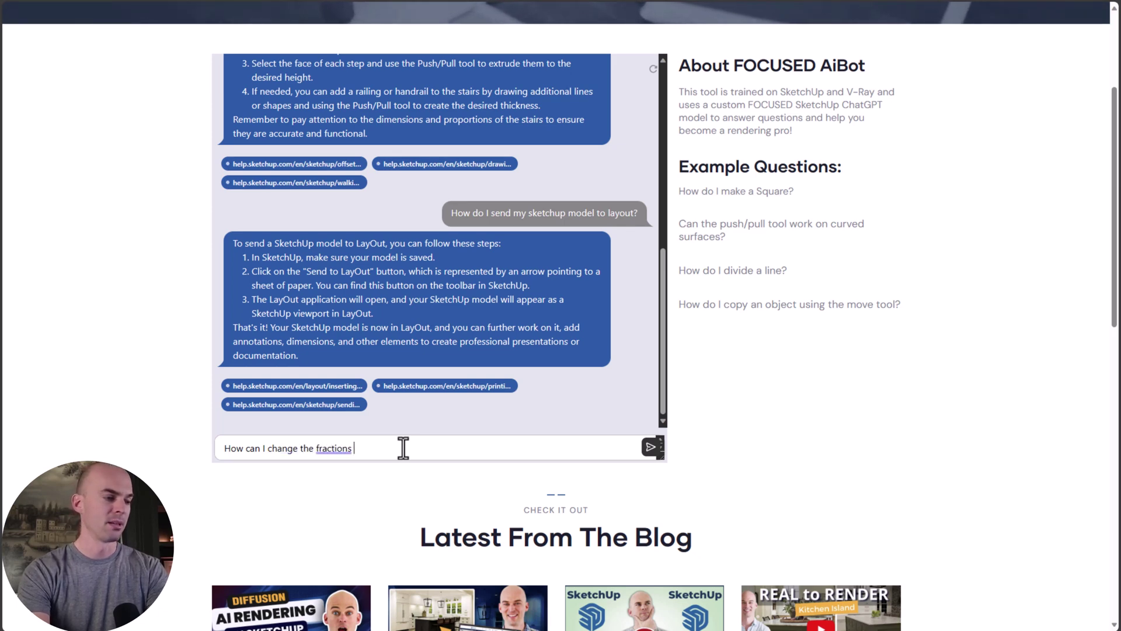
text(on my diemsions in Layout?)
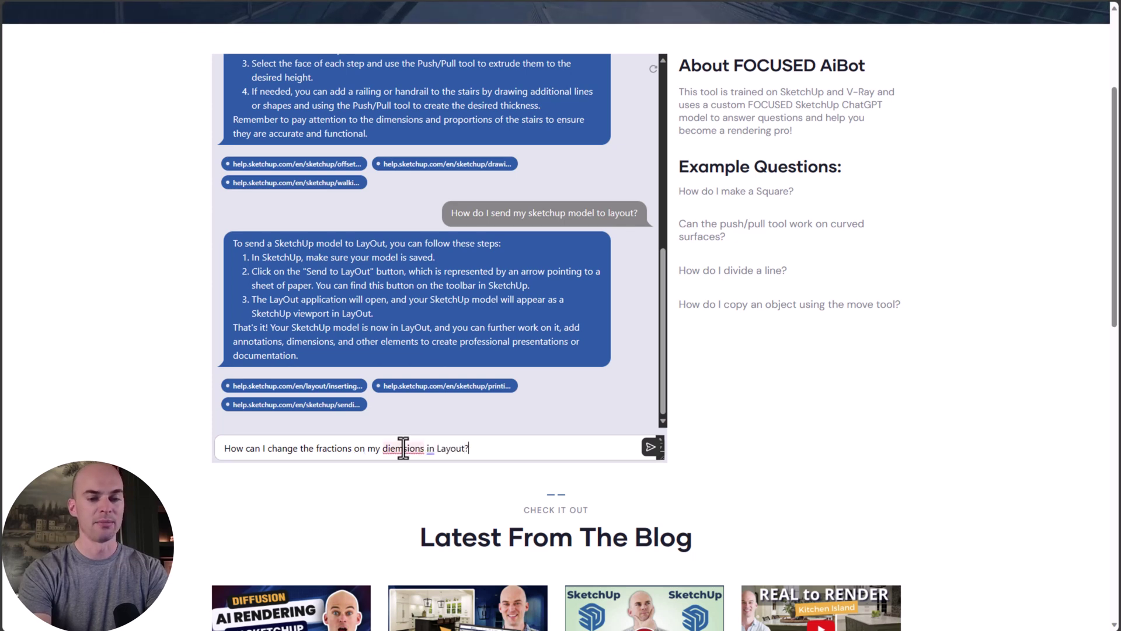
key(Return)
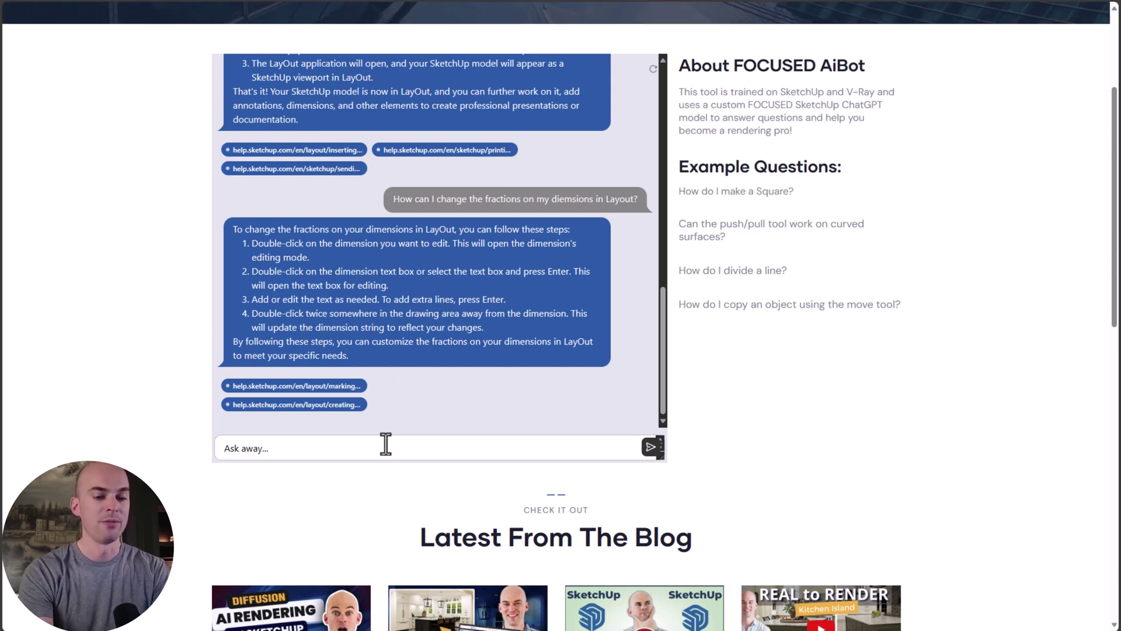
Ask 'In Layout, how do i add symbols for electrical items?' and resend it after an empty reply
text(In Layout, how)
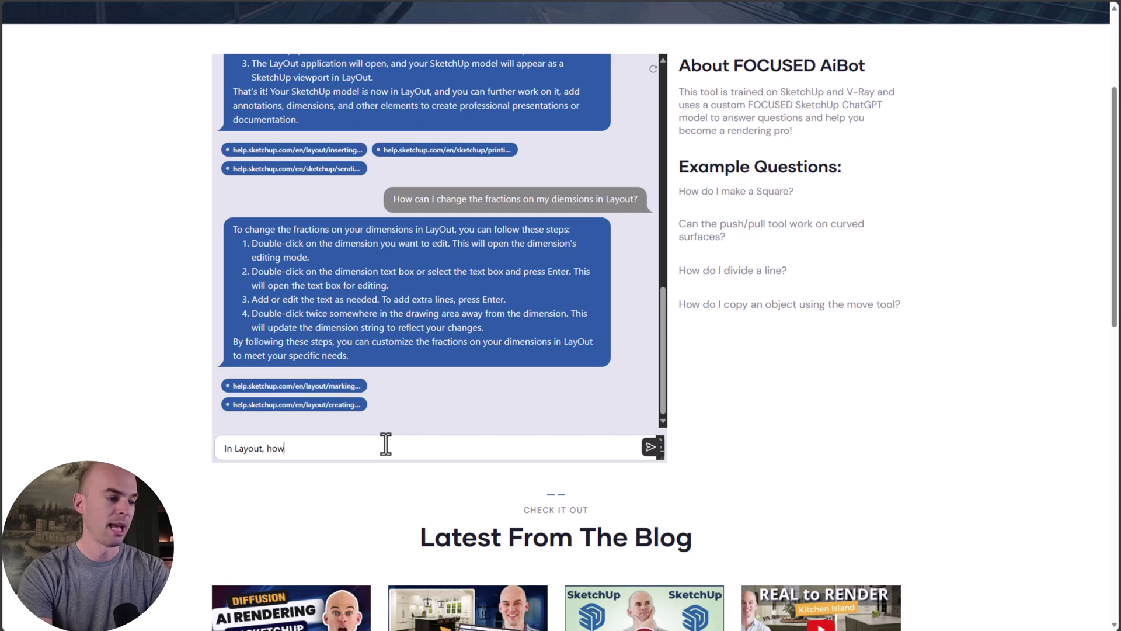
text( do i add symbo)
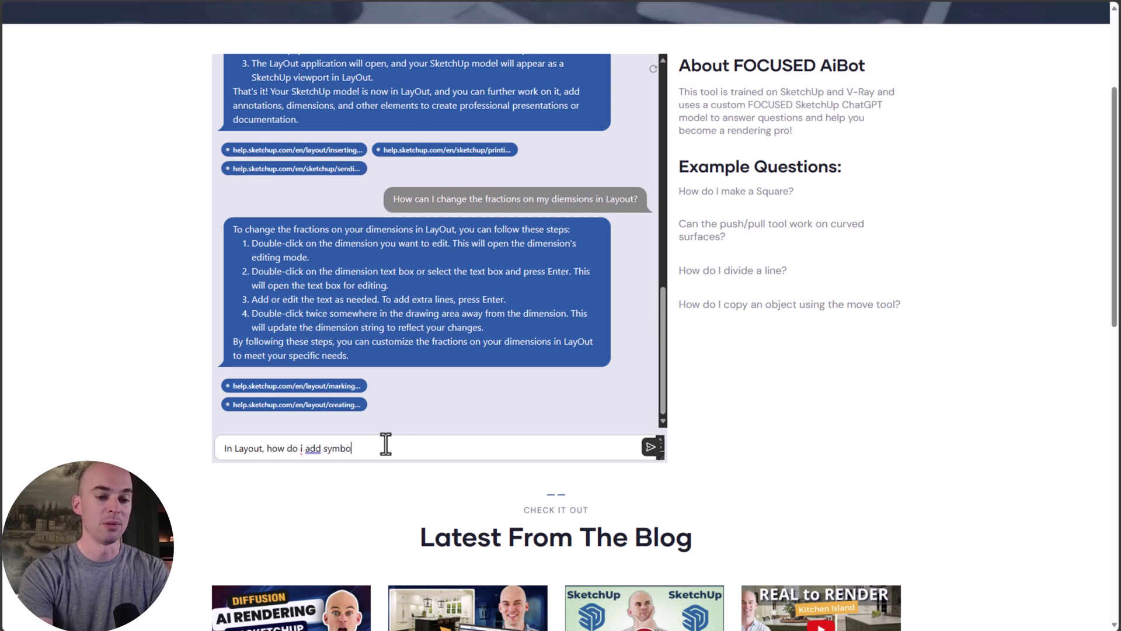
text(ls for electrical)
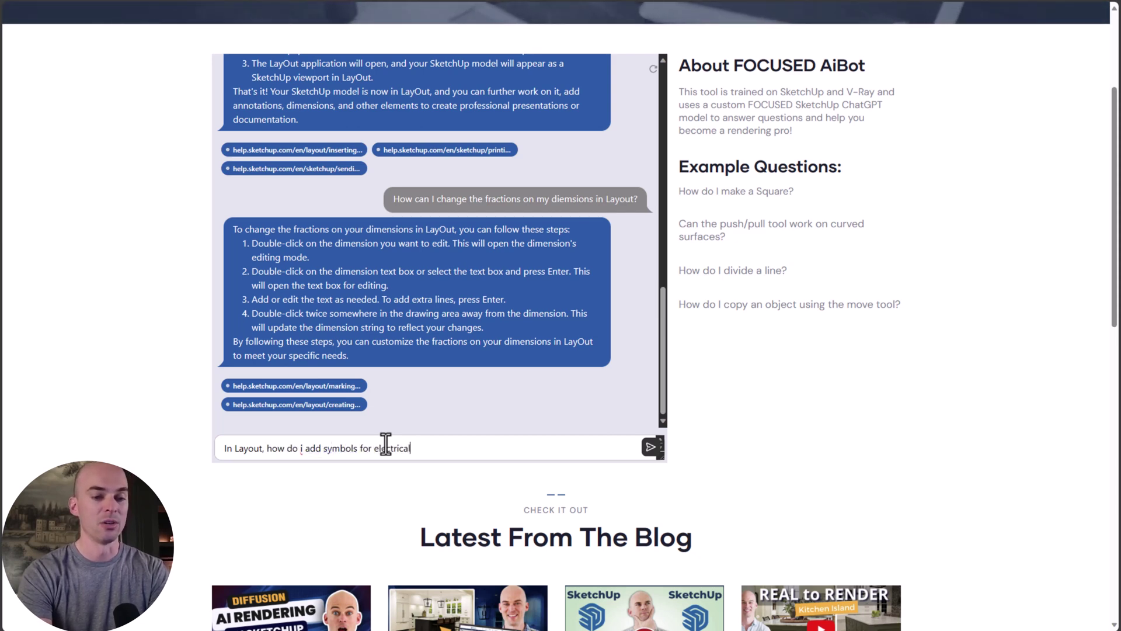
text( items?)
key(Return)
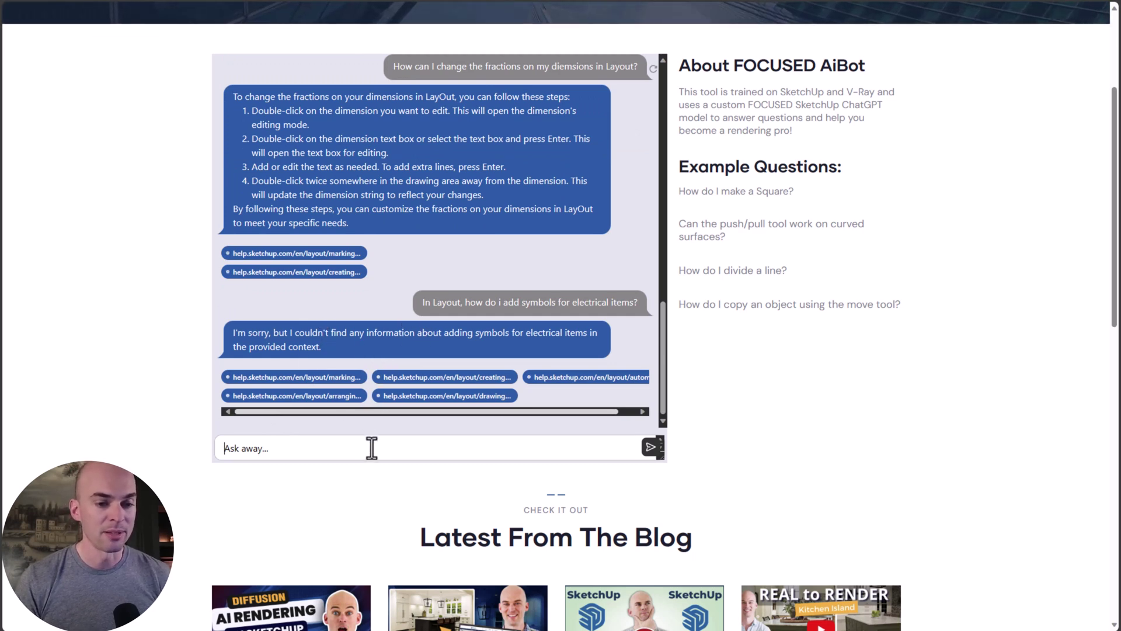
triple_click(521, 302)
key(ctrl+c)
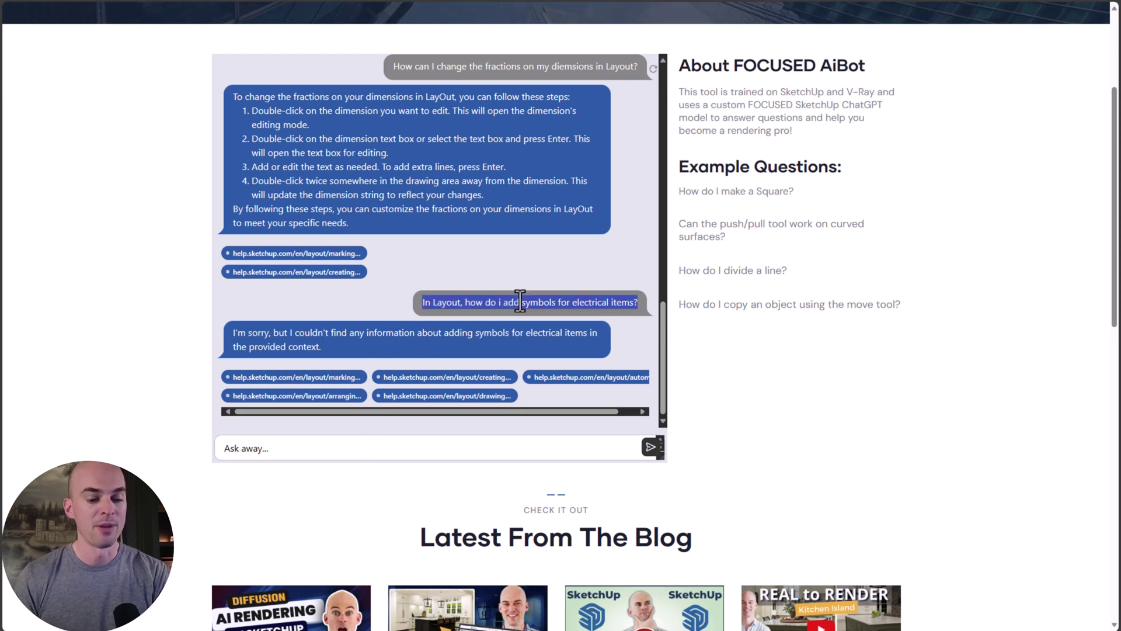
click(478, 447)
key(ctrl+v)
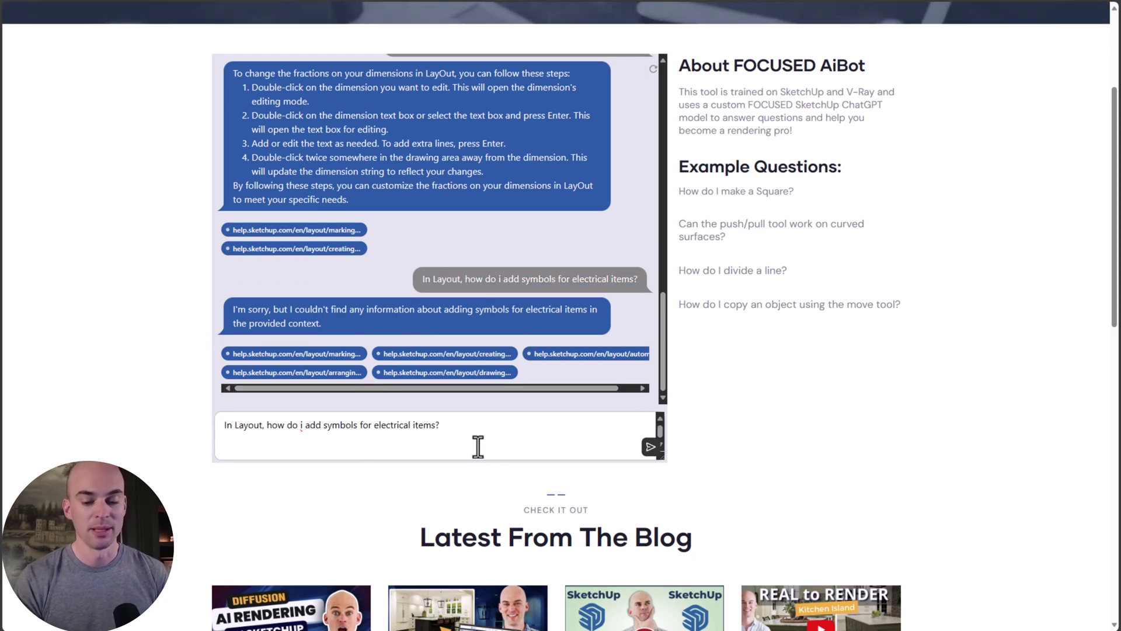
key(Return)
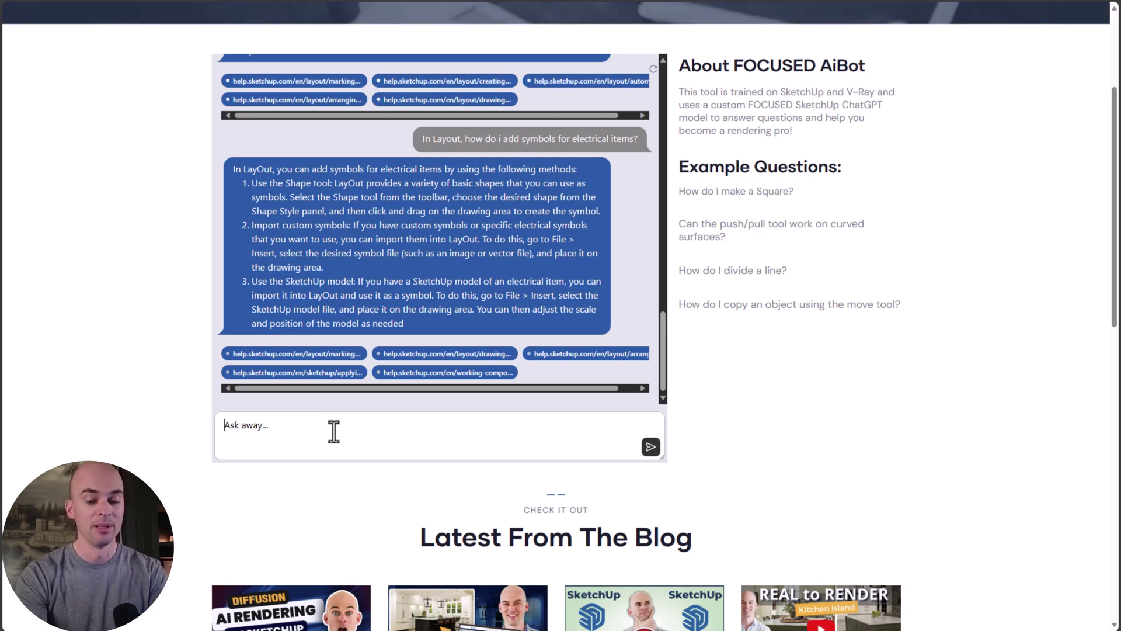
Ask 'How do I create a yard in SketchUp?', retyping it after the first reply finds nothing
text(How do I)
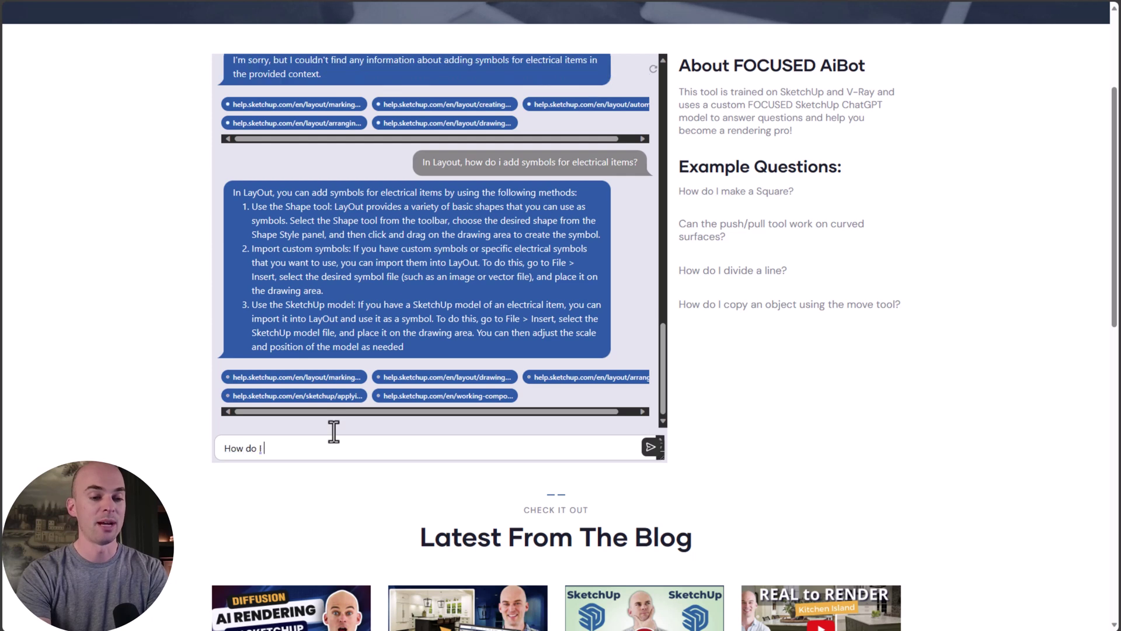
text( create a yard in SketchUp?)
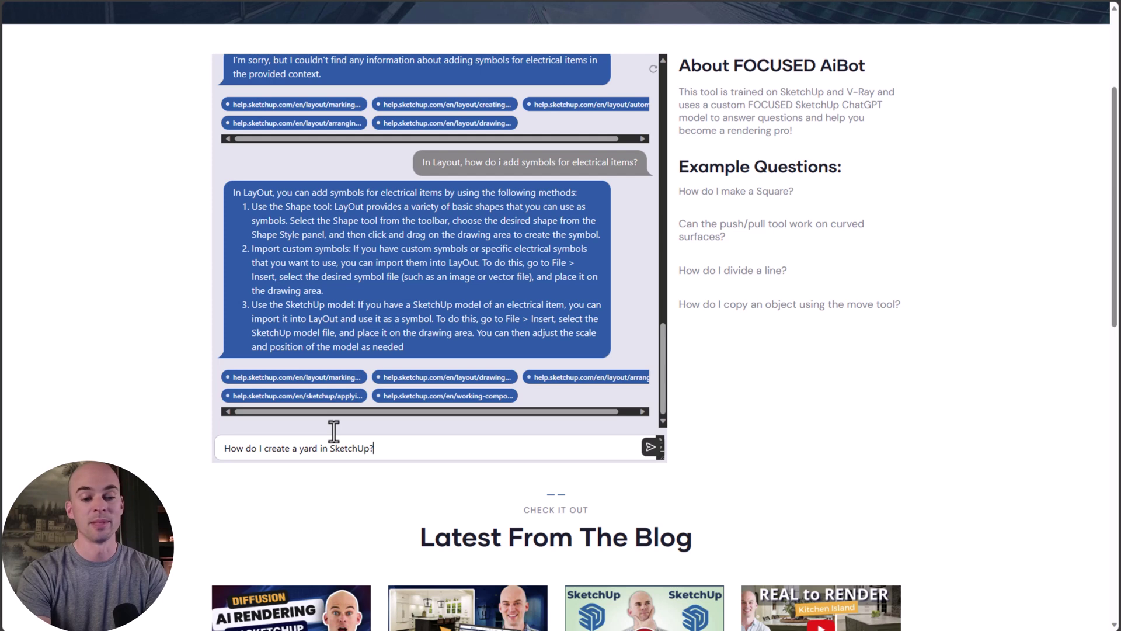
key(Return)
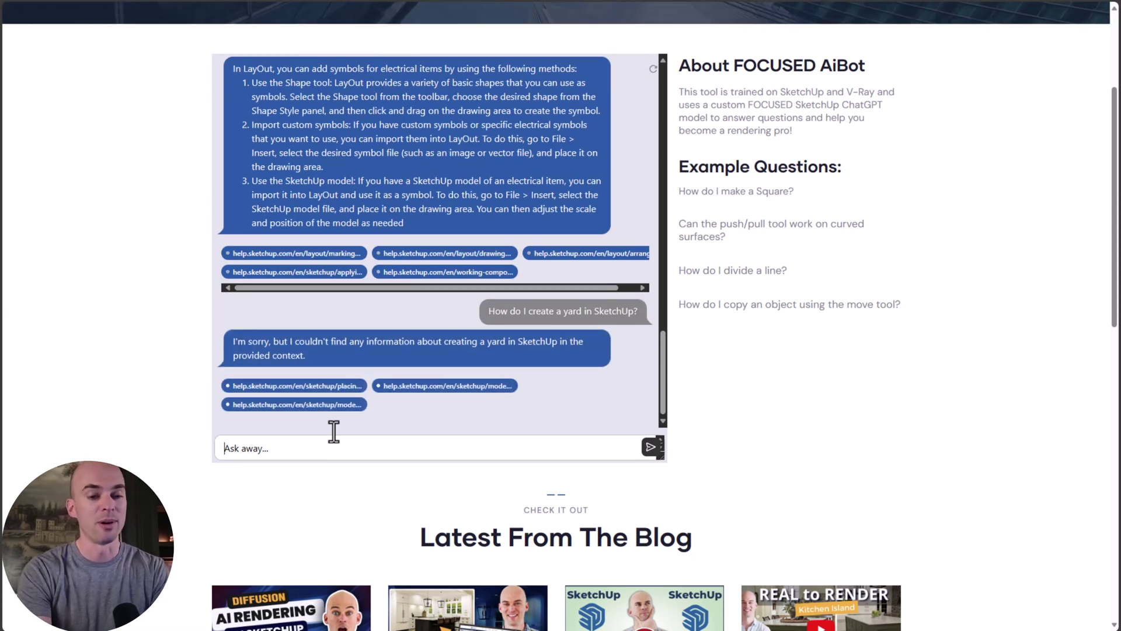
text(How do I create)
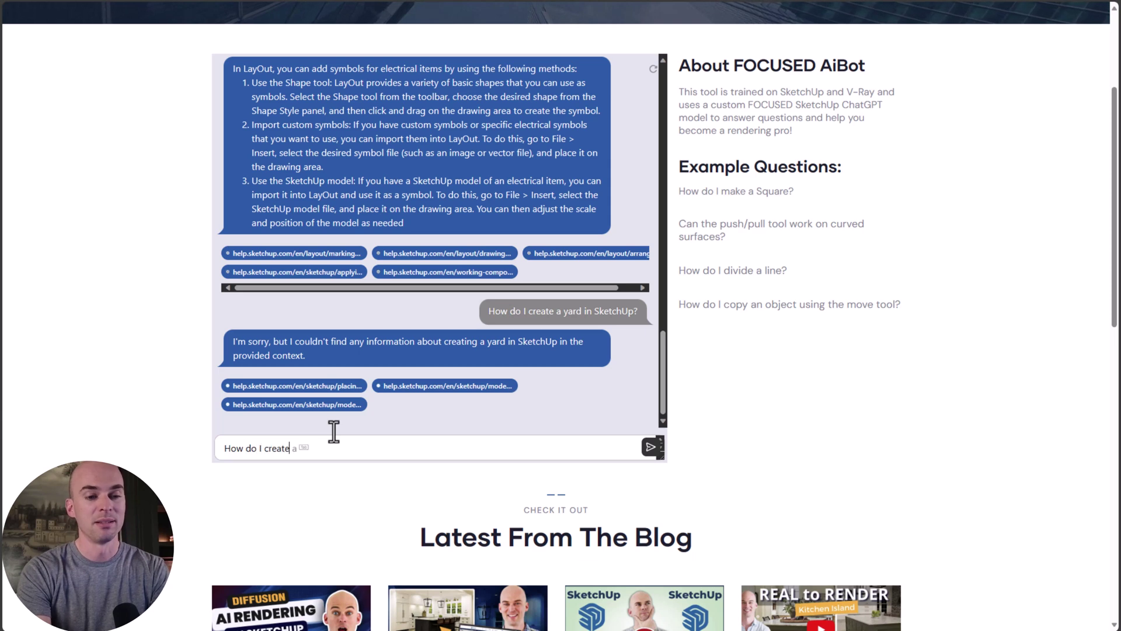
text( a yard in Sketchup?)
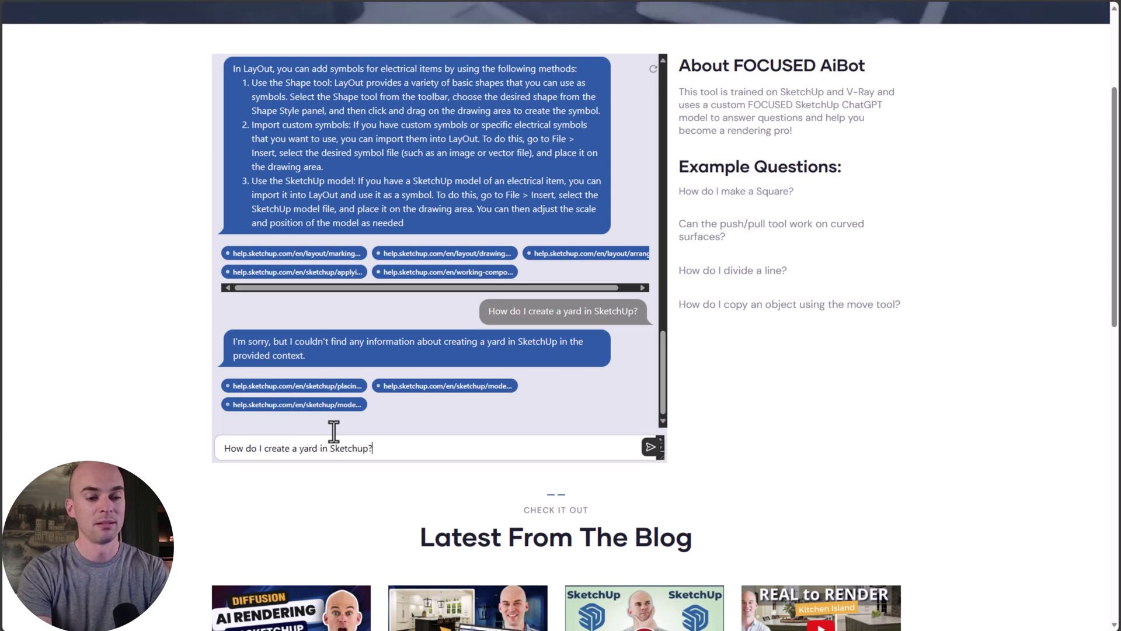
key(Return)
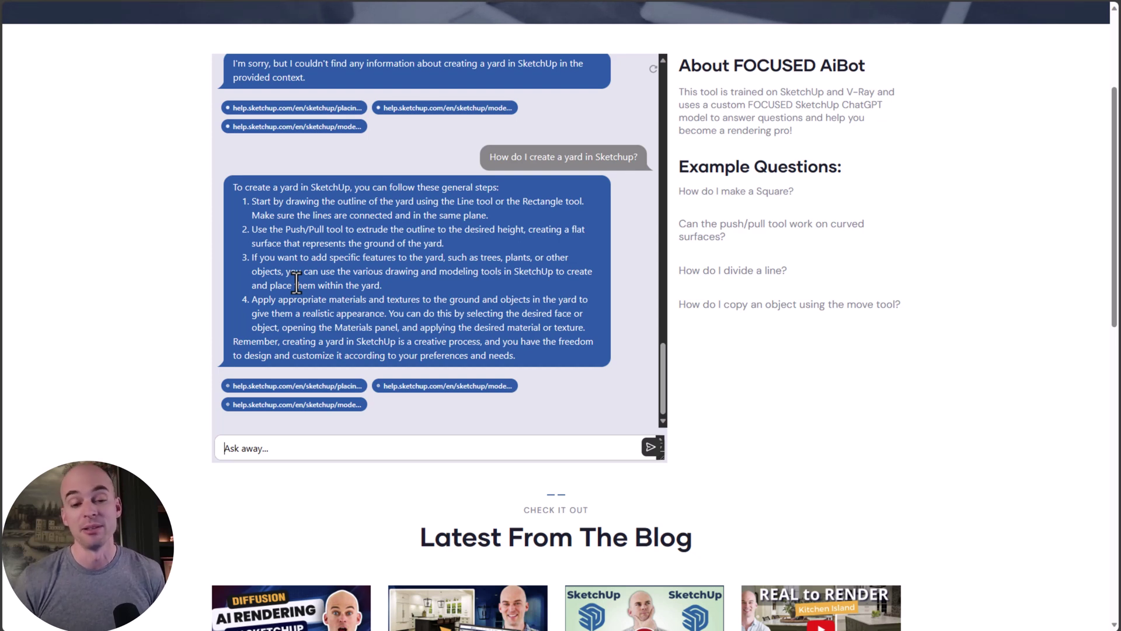
In the reset chat, ask 'How do I configure toolbars in SketchUp for a Mac'
click(307, 450)
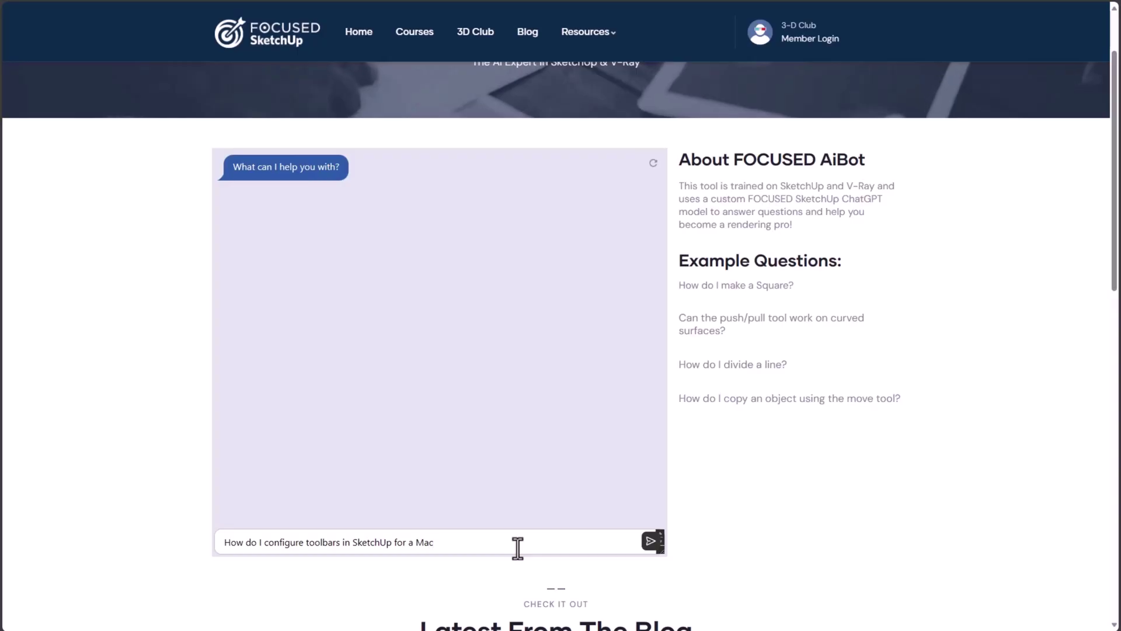
key(Return)
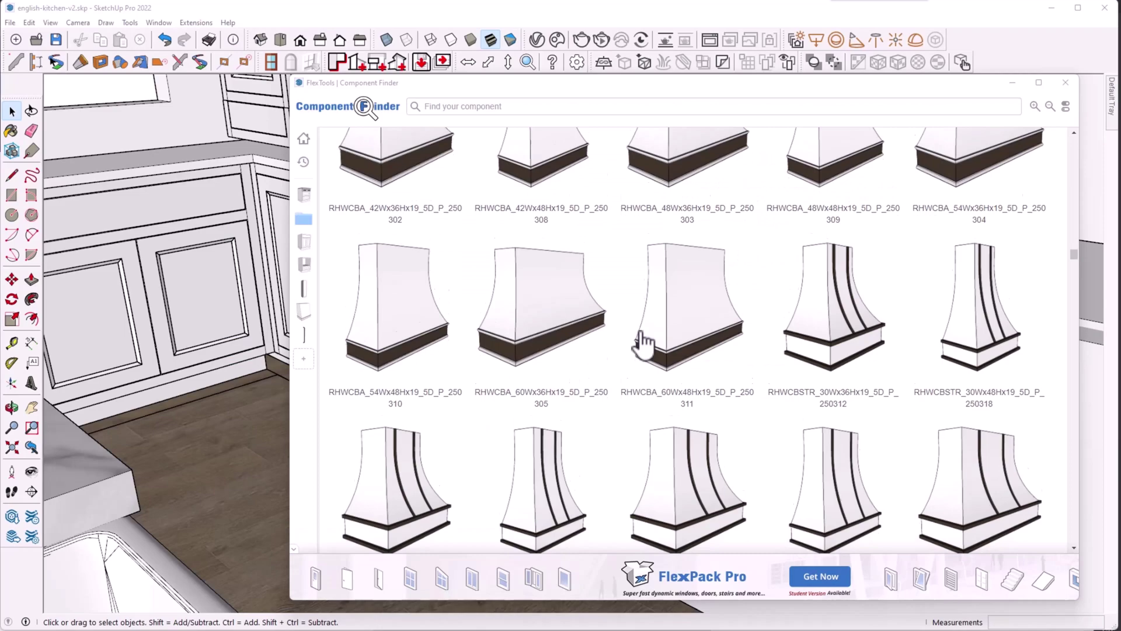
Scroll down the Component Finder's list of range hood components
scroll(644, 344, down, 10)
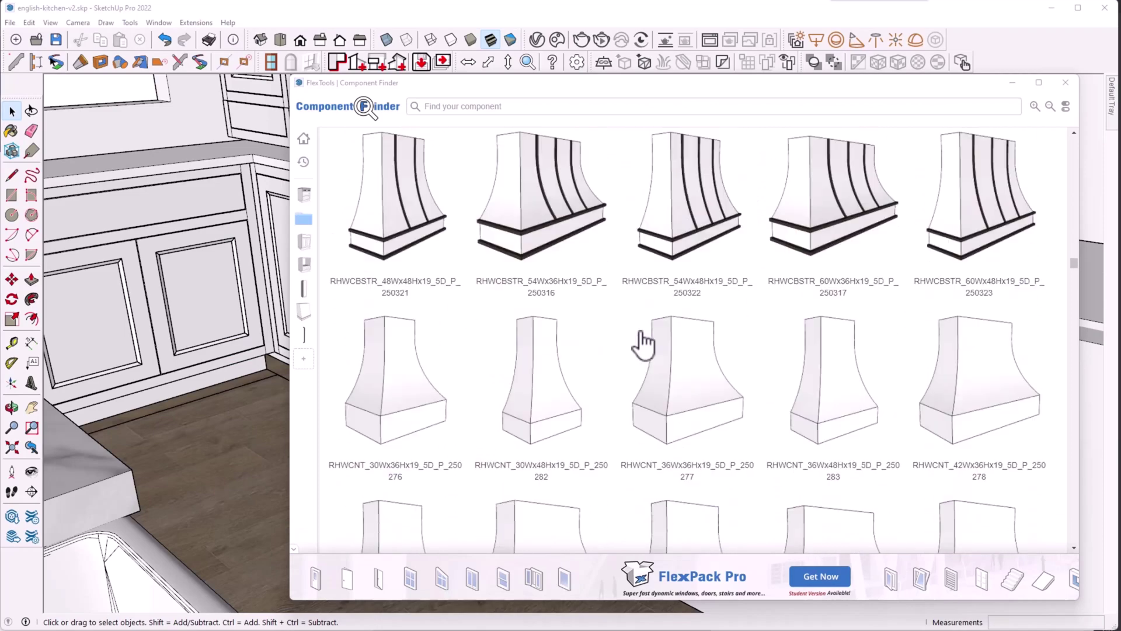